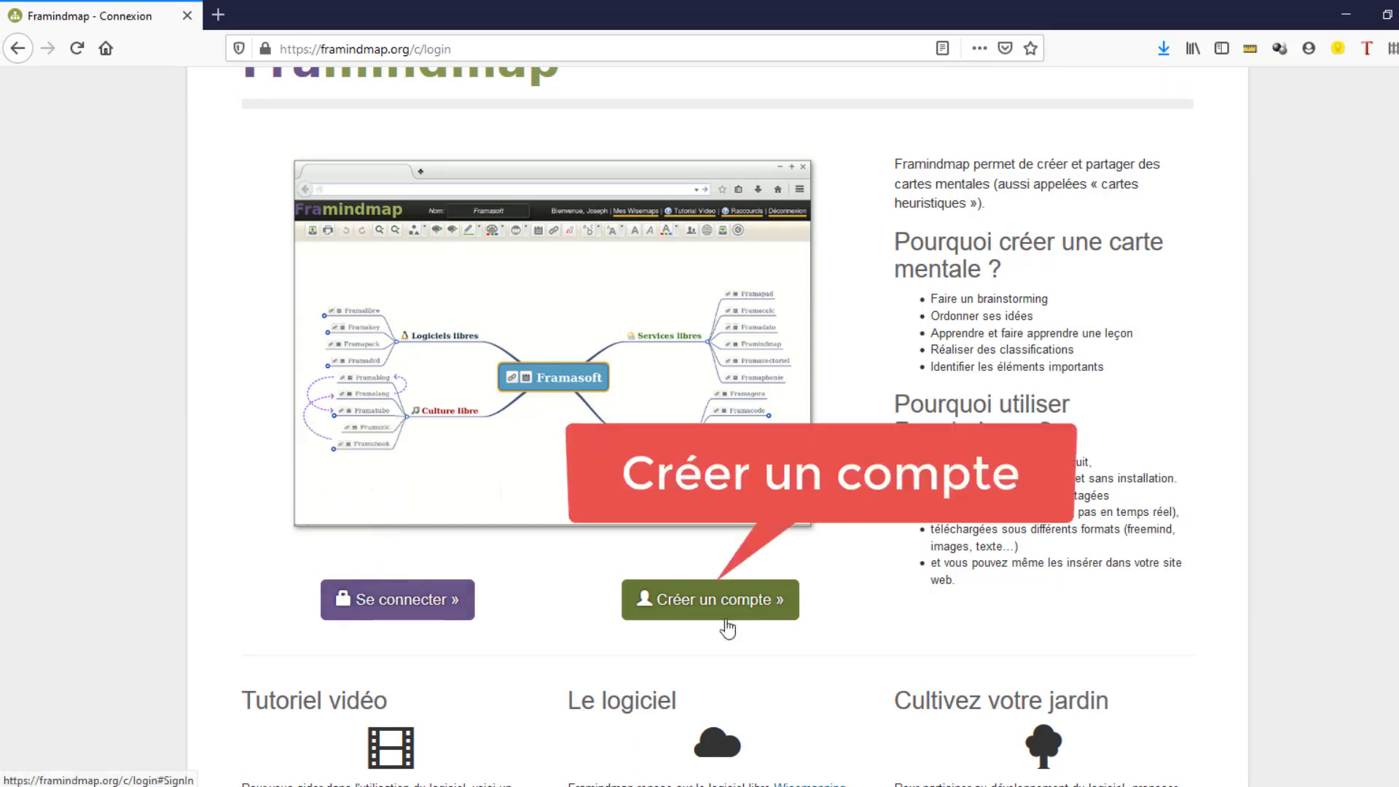
- Browse the Framindmap presentation page and the Wisemapping site the software is based on
{"action": "scroll", "coordinate": [810, 430], "scroll_direction": "down", "scroll_amount": 6}
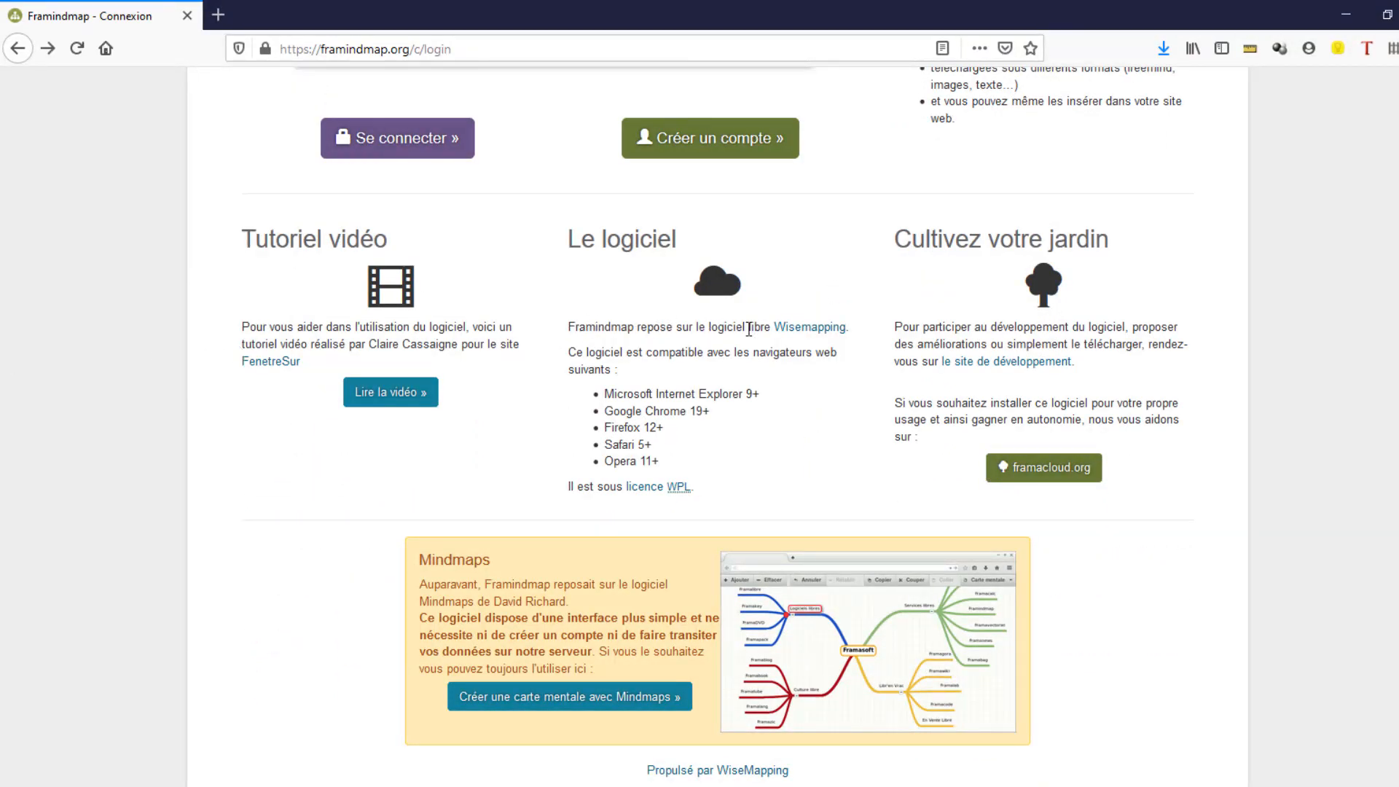
{"action": "left_click", "coordinate": [796, 333]}
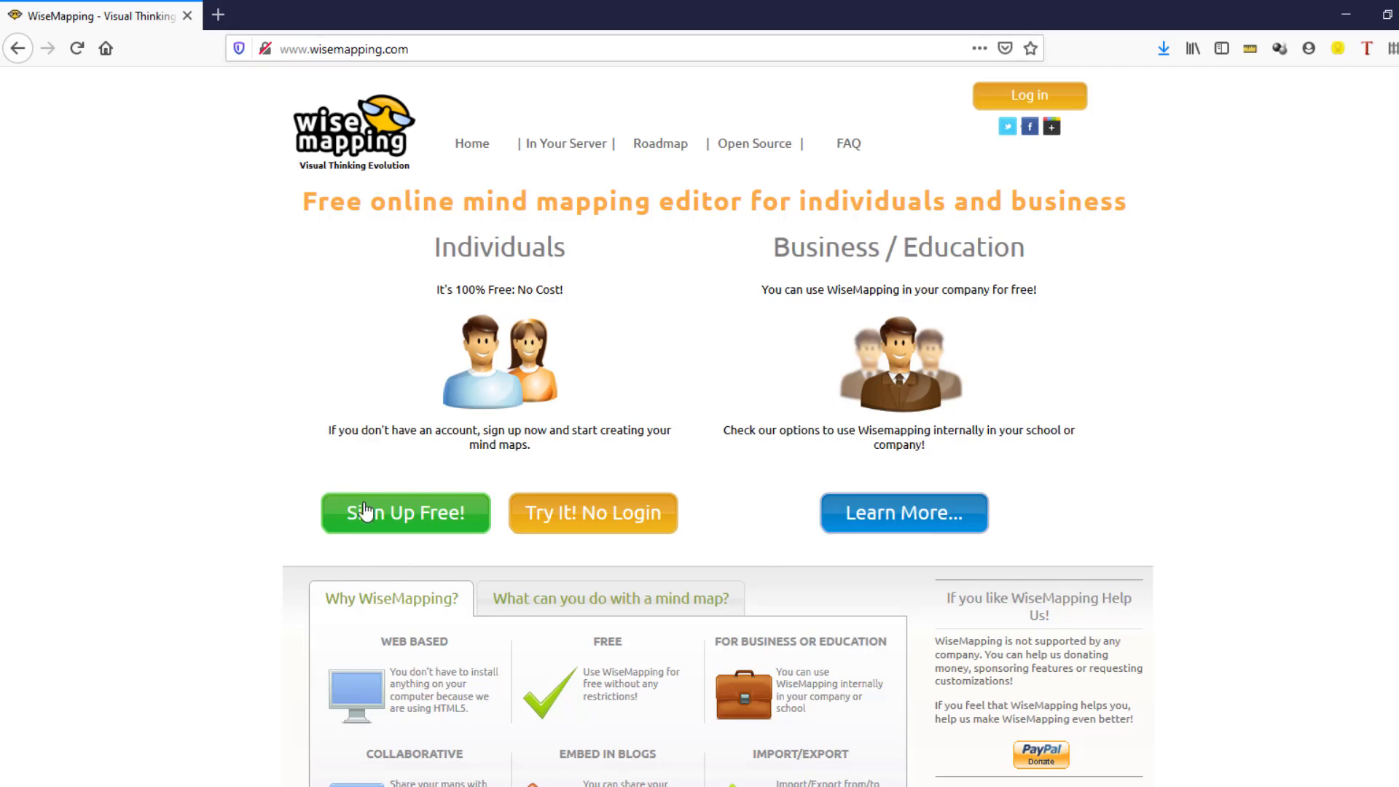
{"action": "key", "text": "alt+Left"}
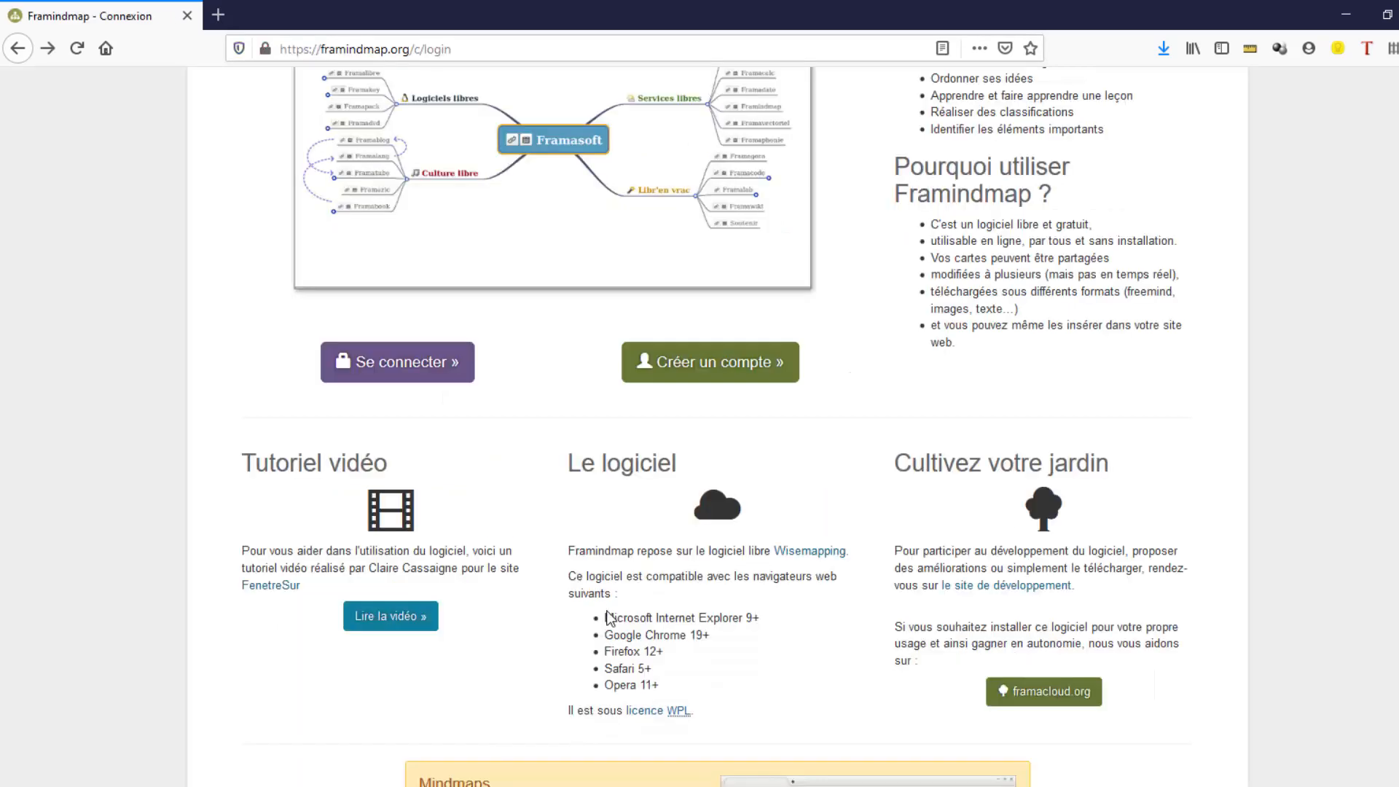
{"action": "left_click_drag", "start_coordinate": [607, 618], "coordinate": [667, 685]}
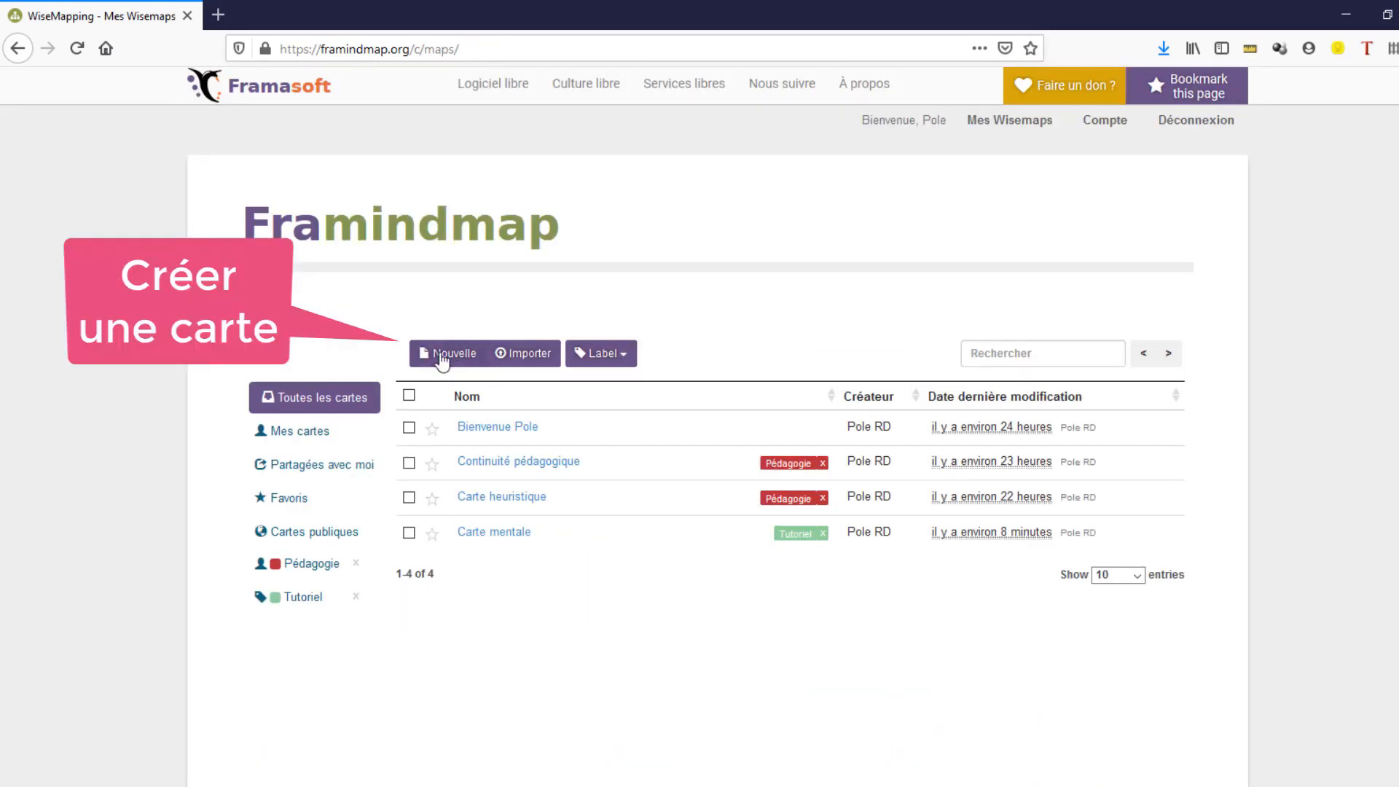
- Create a new mind map named Tutoriel with the description Framindmap
{"action": "left_click", "coordinate": [441, 353]}
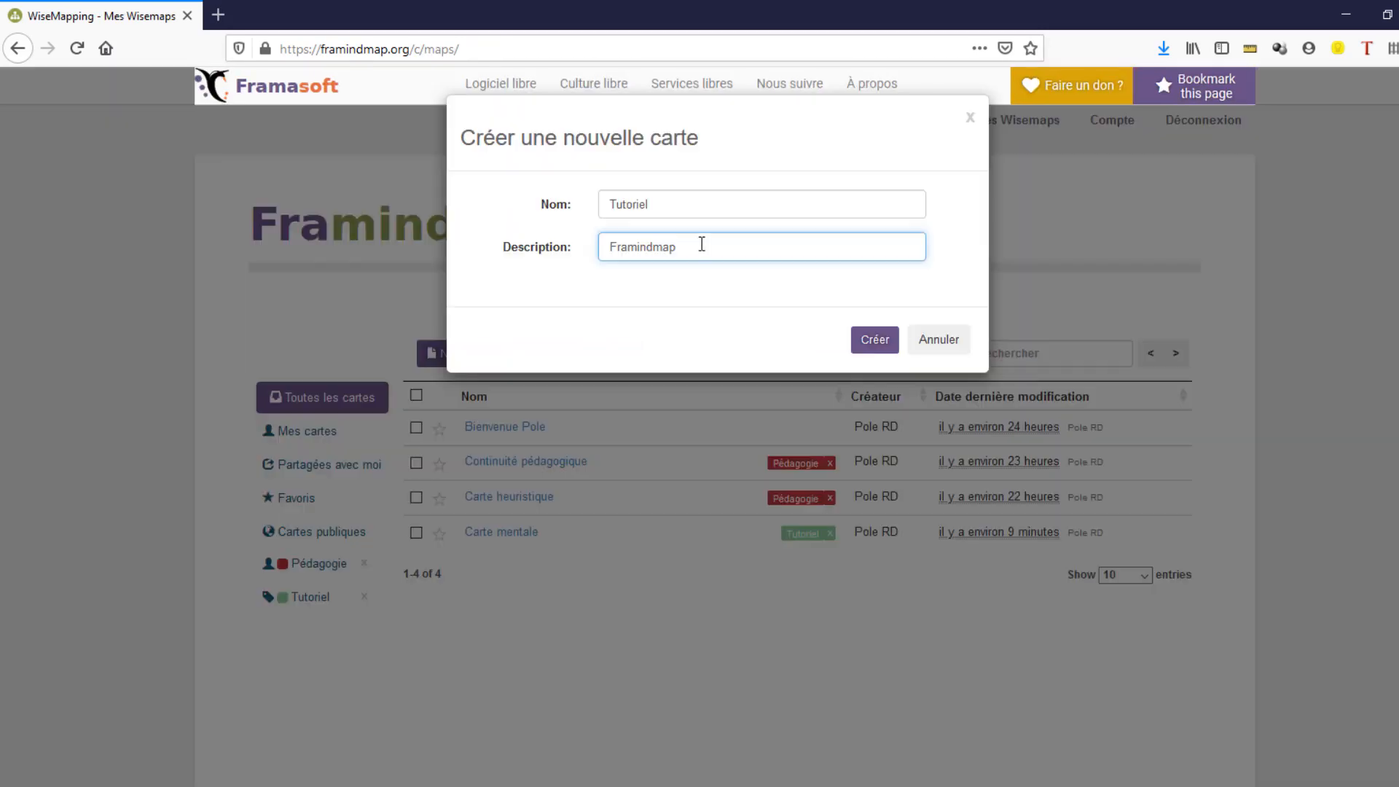
{"action": "left_click", "coordinate": [885, 347]}
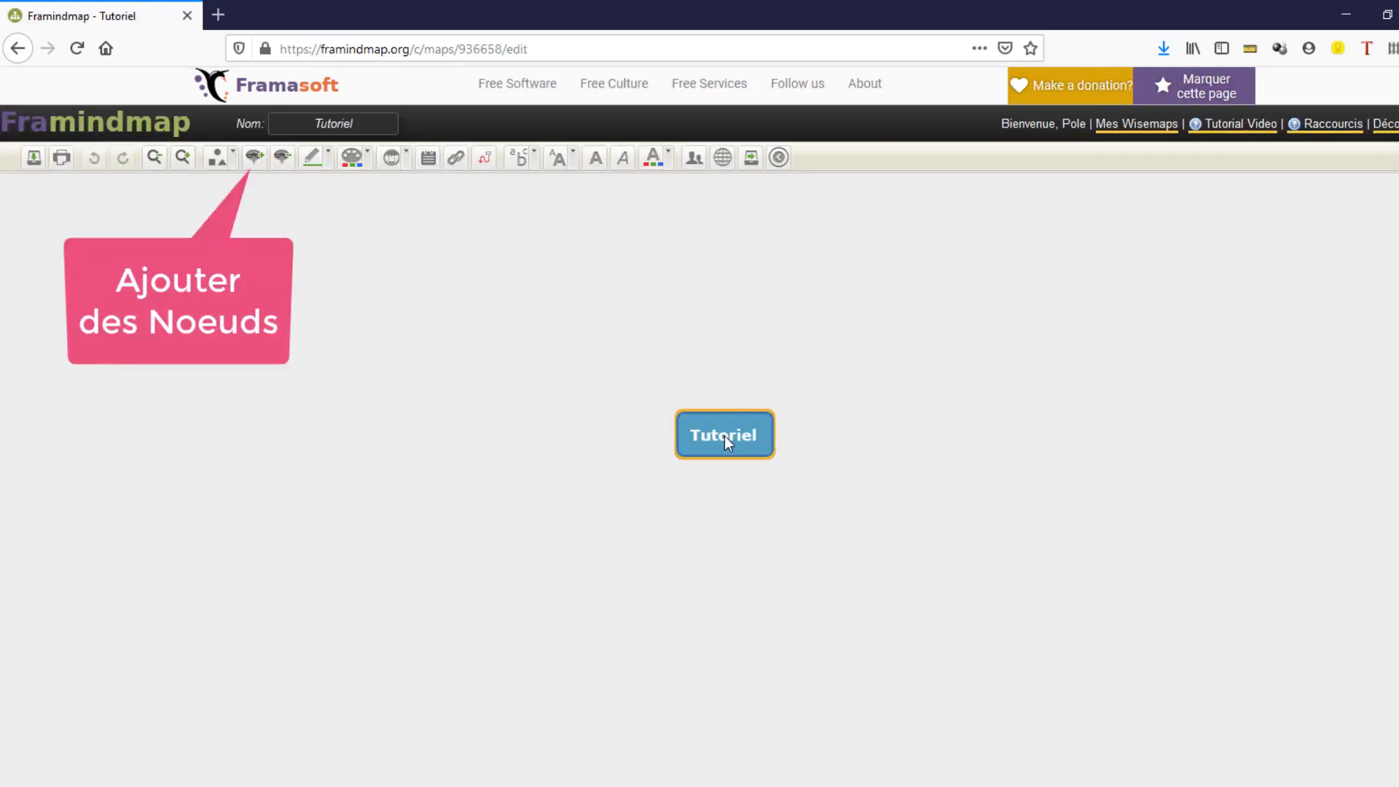
- Add several main topic nodes around the central Tutoriel topic and sub-topics under the top right main topic
{"action": "left_click", "coordinate": [256, 157]}
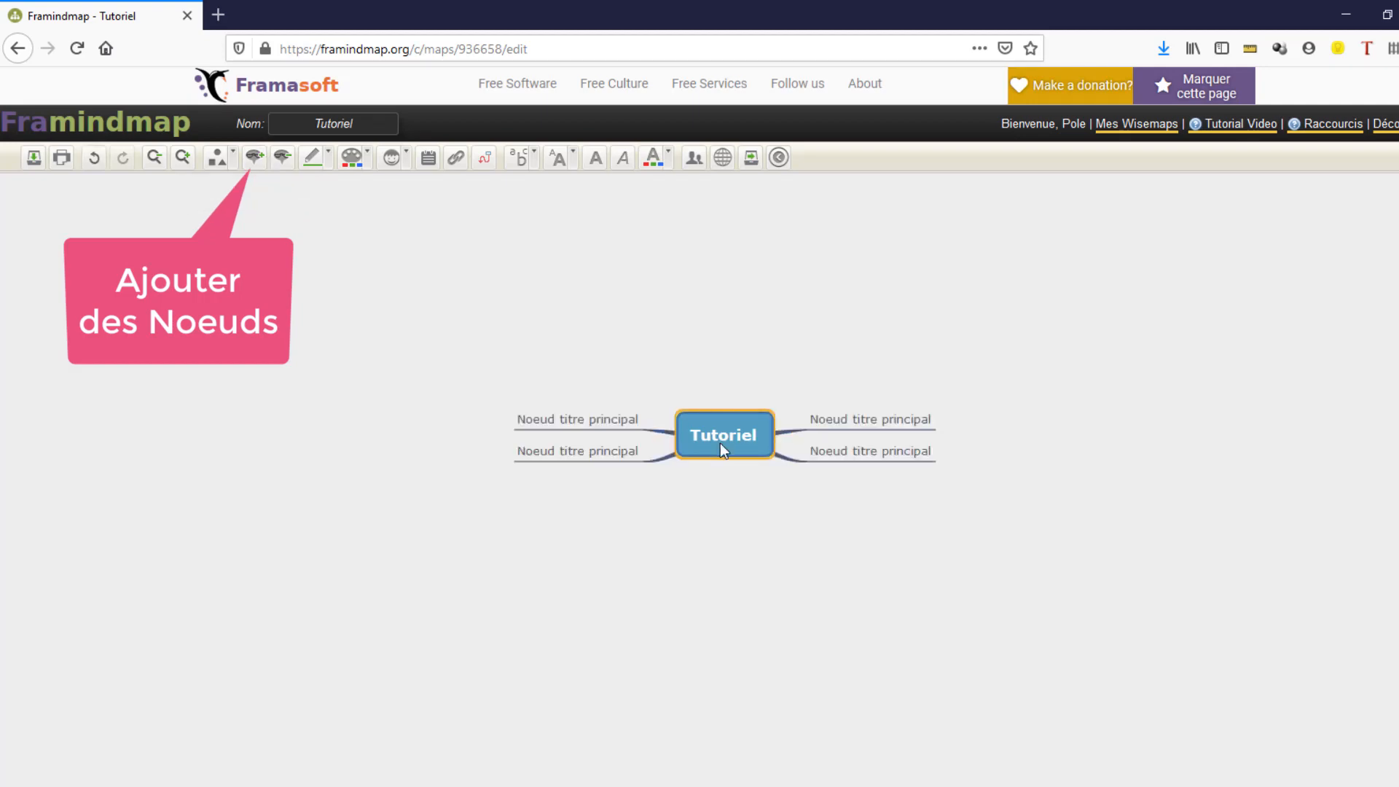
{"action": "key", "text": "Tab"}
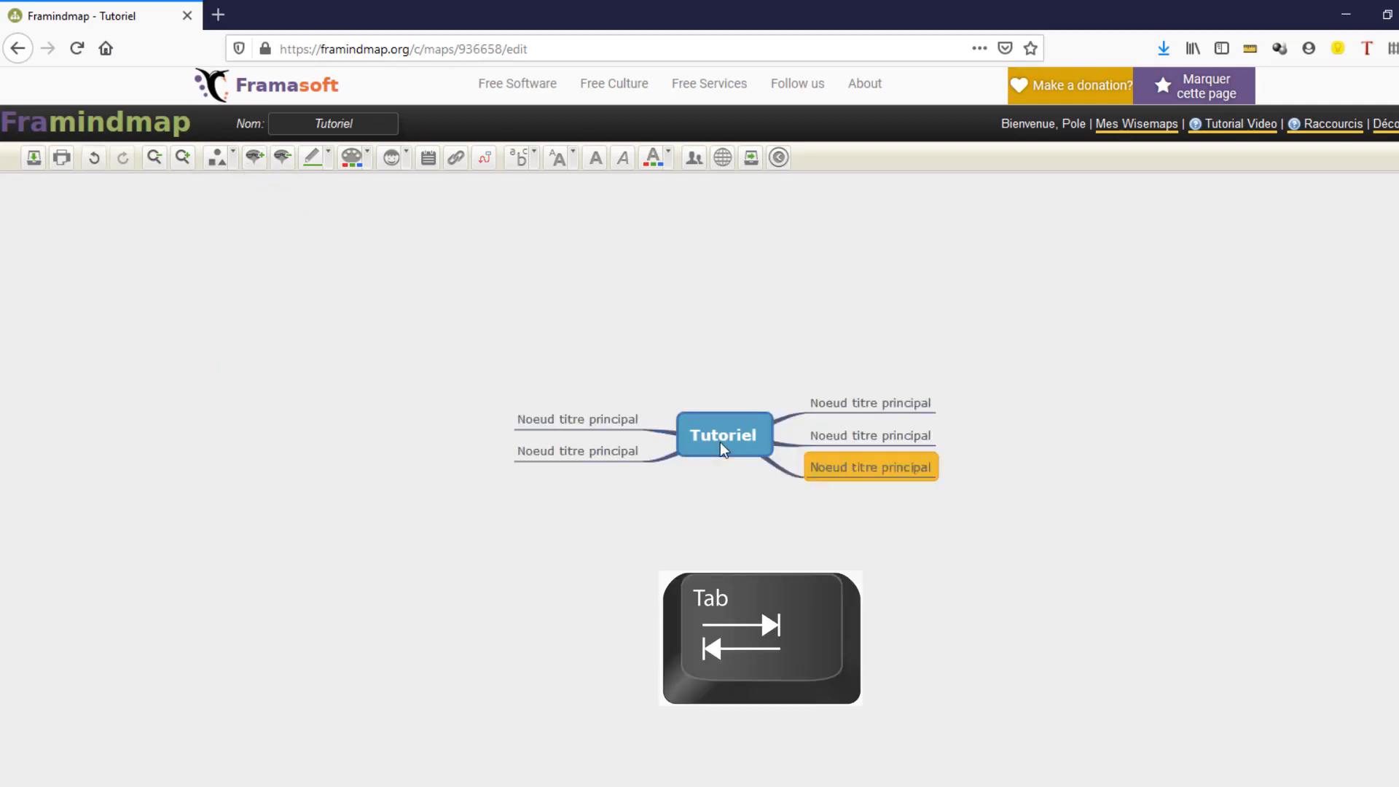
{"action": "left_click", "coordinate": [845, 403]}
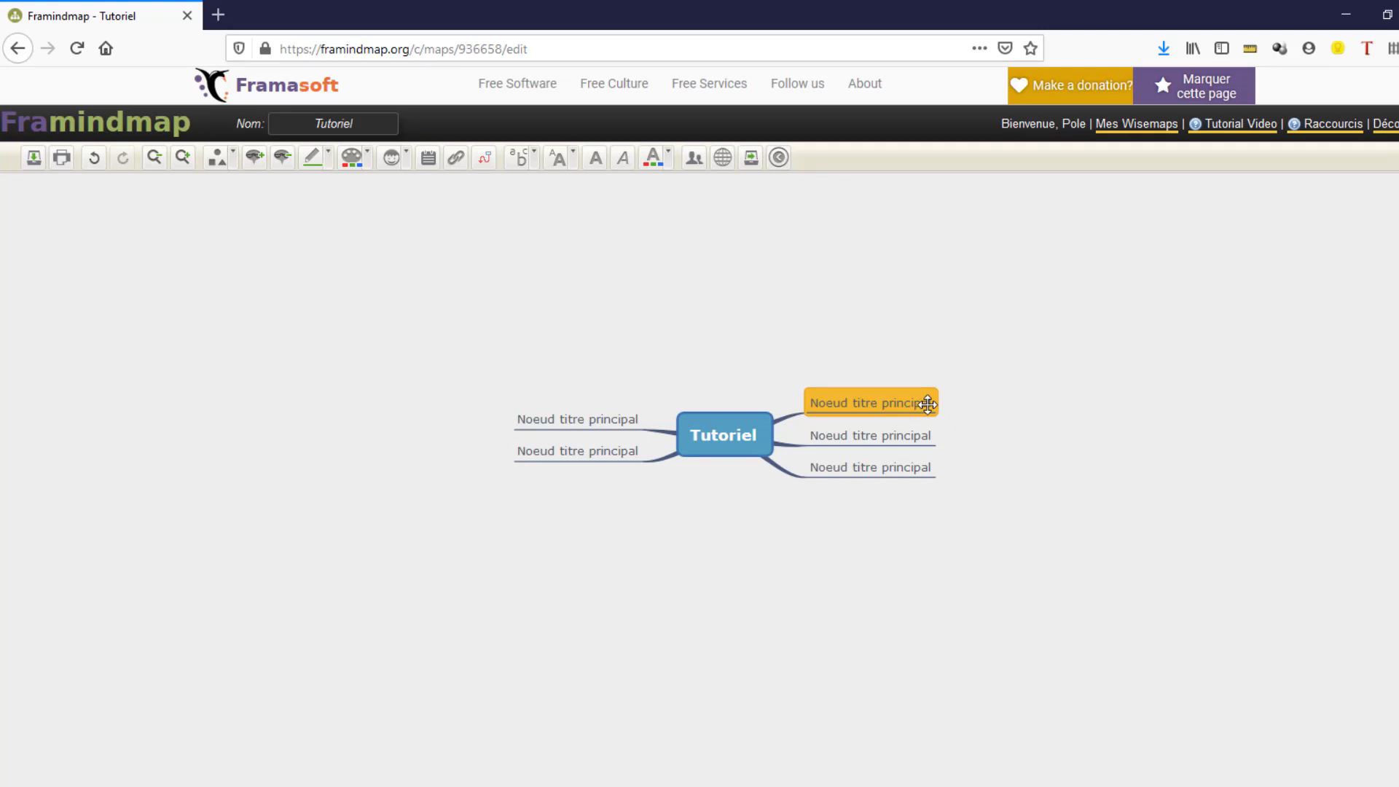
{"action": "key", "text": "Tab"}
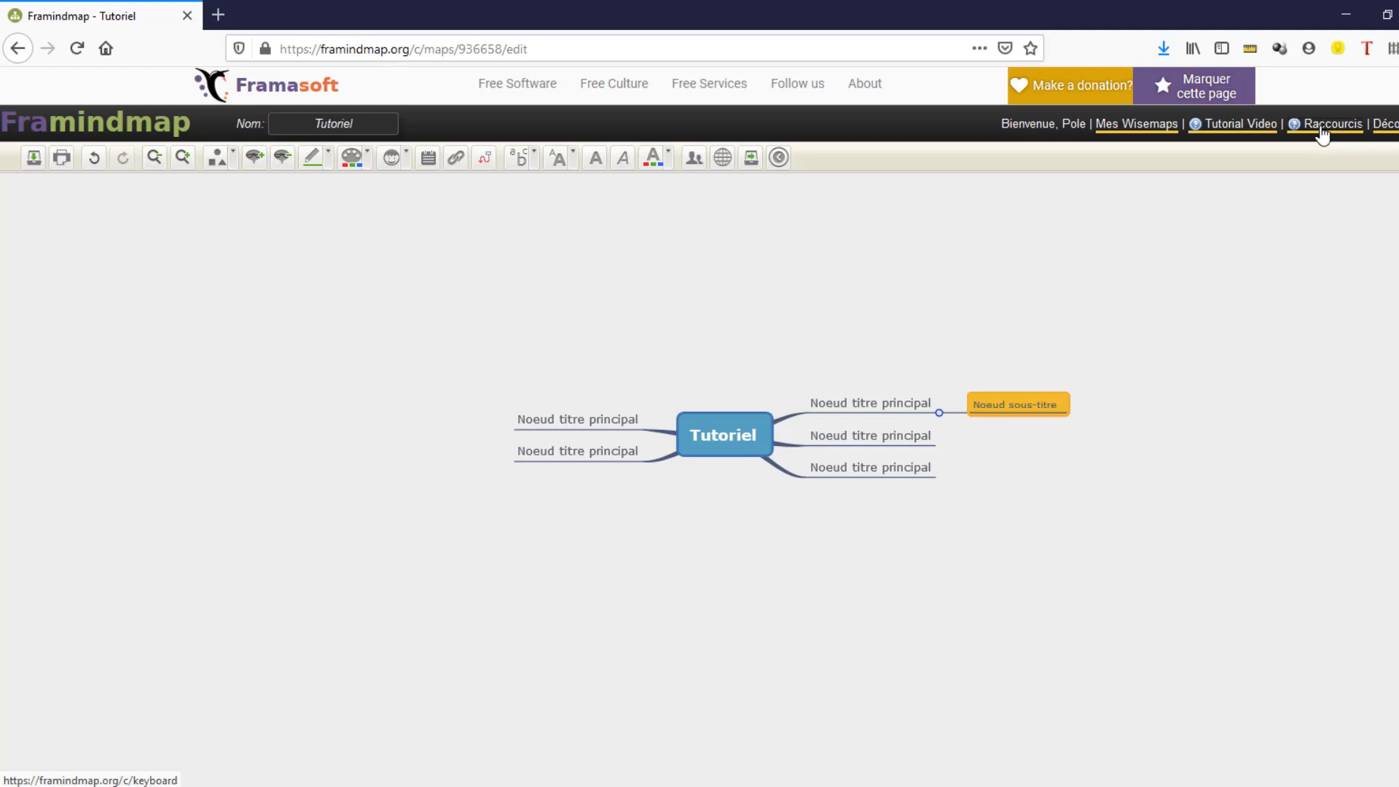
{"action": "left_click", "coordinate": [746, 443]}
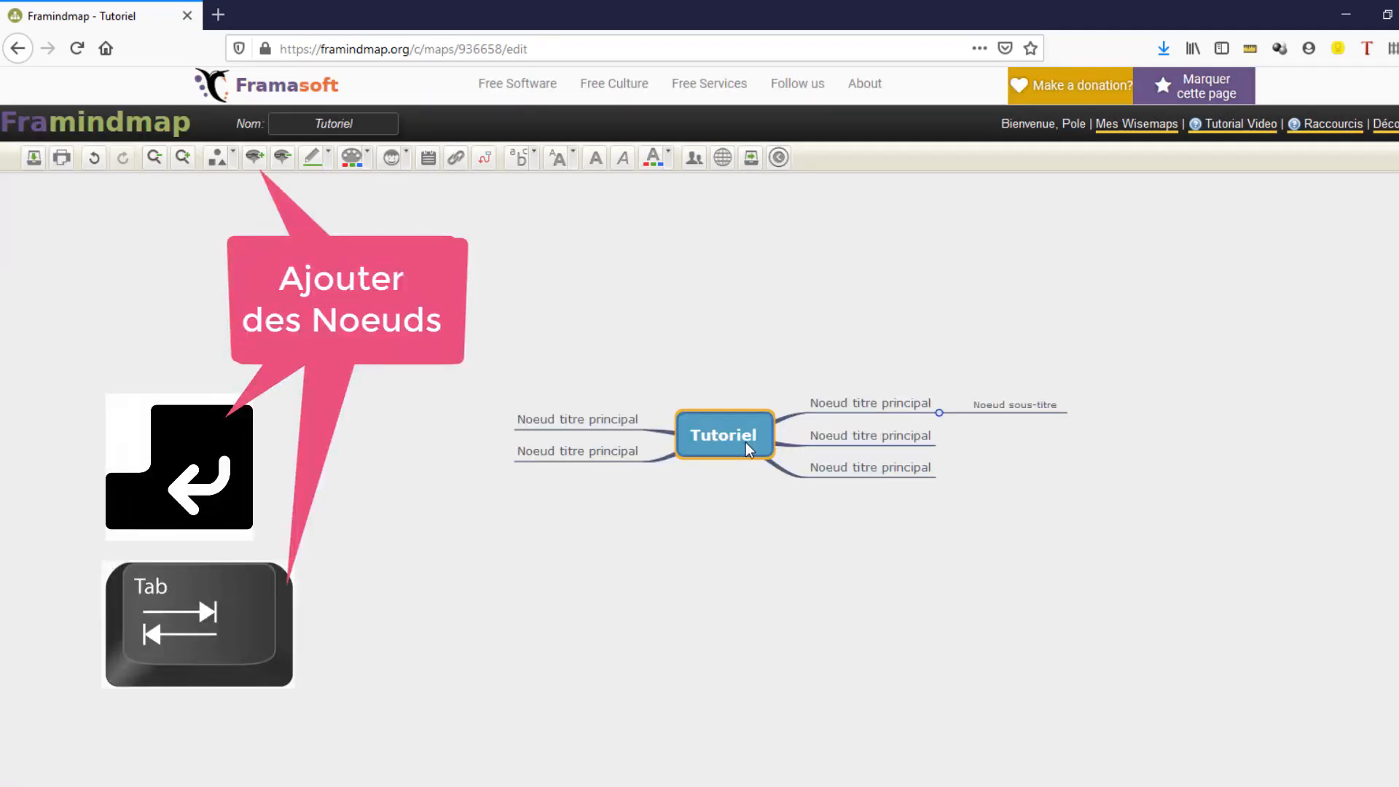
{"action": "key", "text": "Tab"}
{"action": "key", "text": "Tab"}
- Rename the new top-left topic to Ici and give it a rectangle shape
{"action": "double_click", "coordinate": [618, 400]}
{"action": "type", "text": "Ici"}
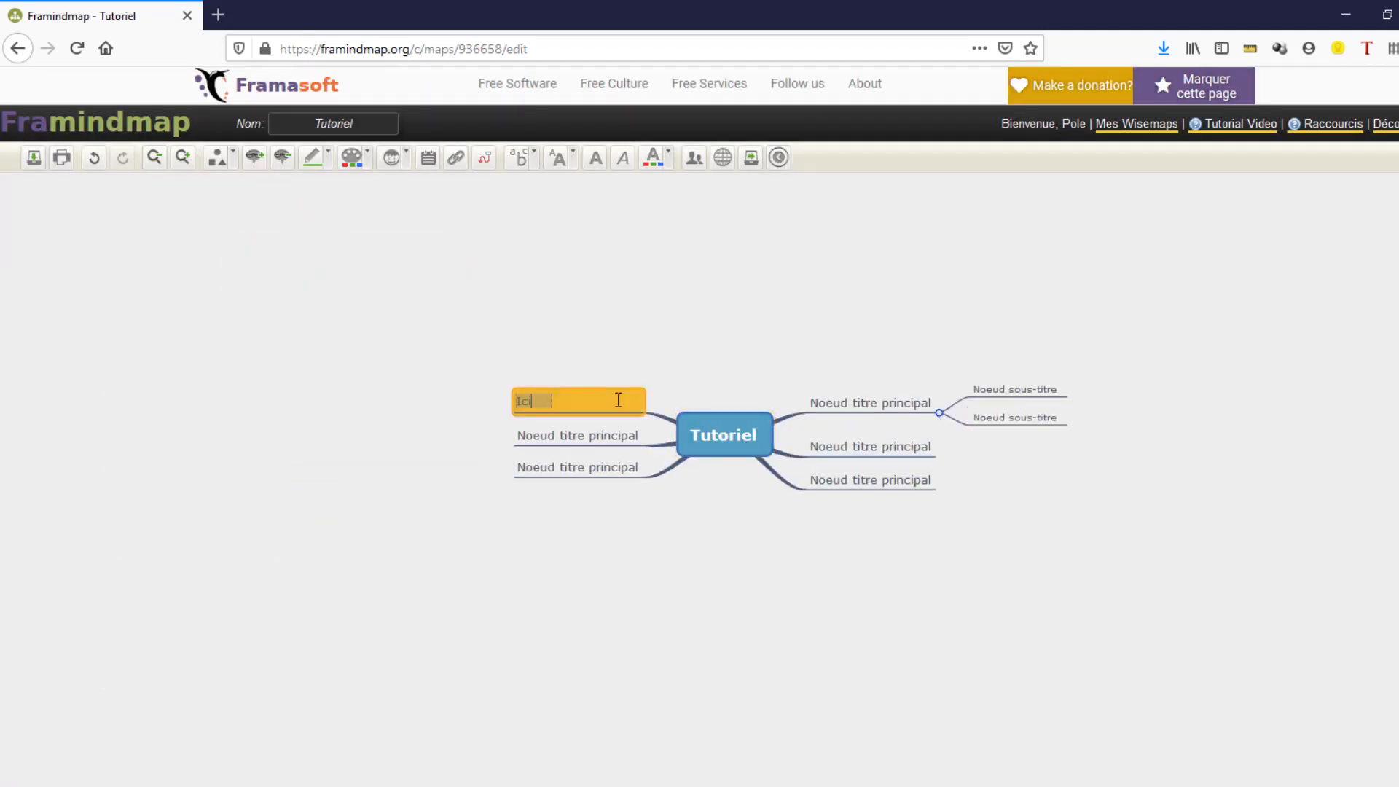
{"action": "left_click", "coordinate": [606, 373]}
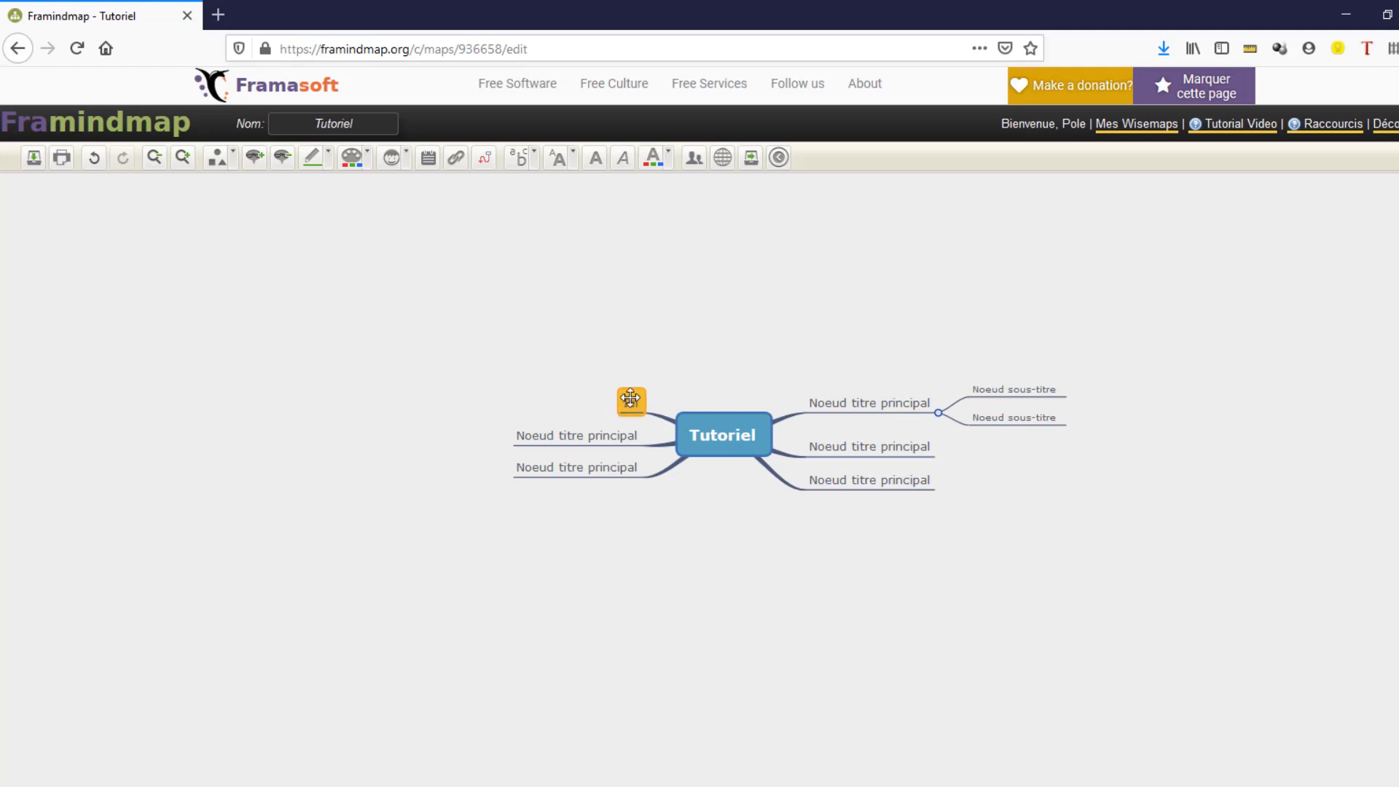
{"action": "left_click", "coordinate": [217, 157]}
{"action": "left_click", "coordinate": [220, 208]}
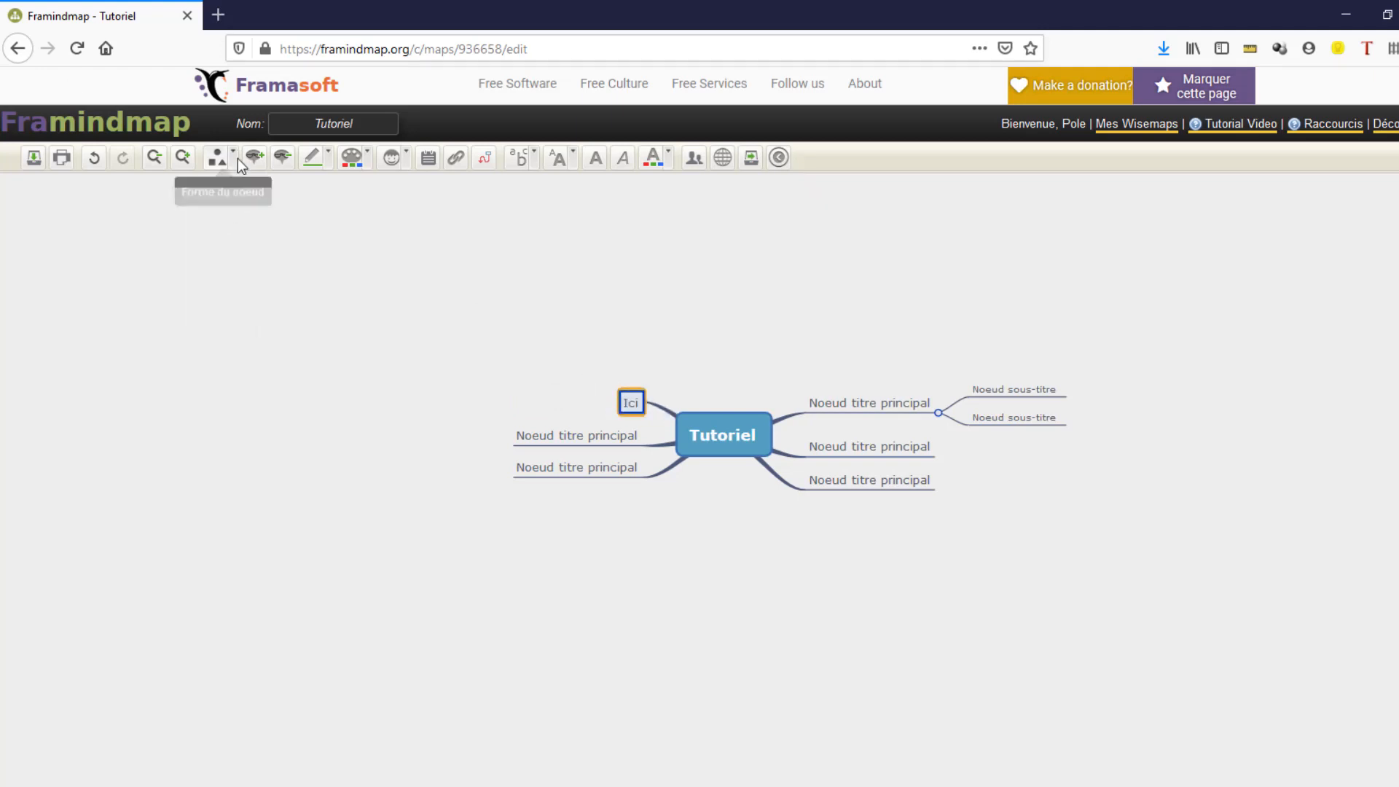
- Set the Ici topic's border colour to purple and its fill colour to red
{"action": "left_click", "coordinate": [312, 158]}
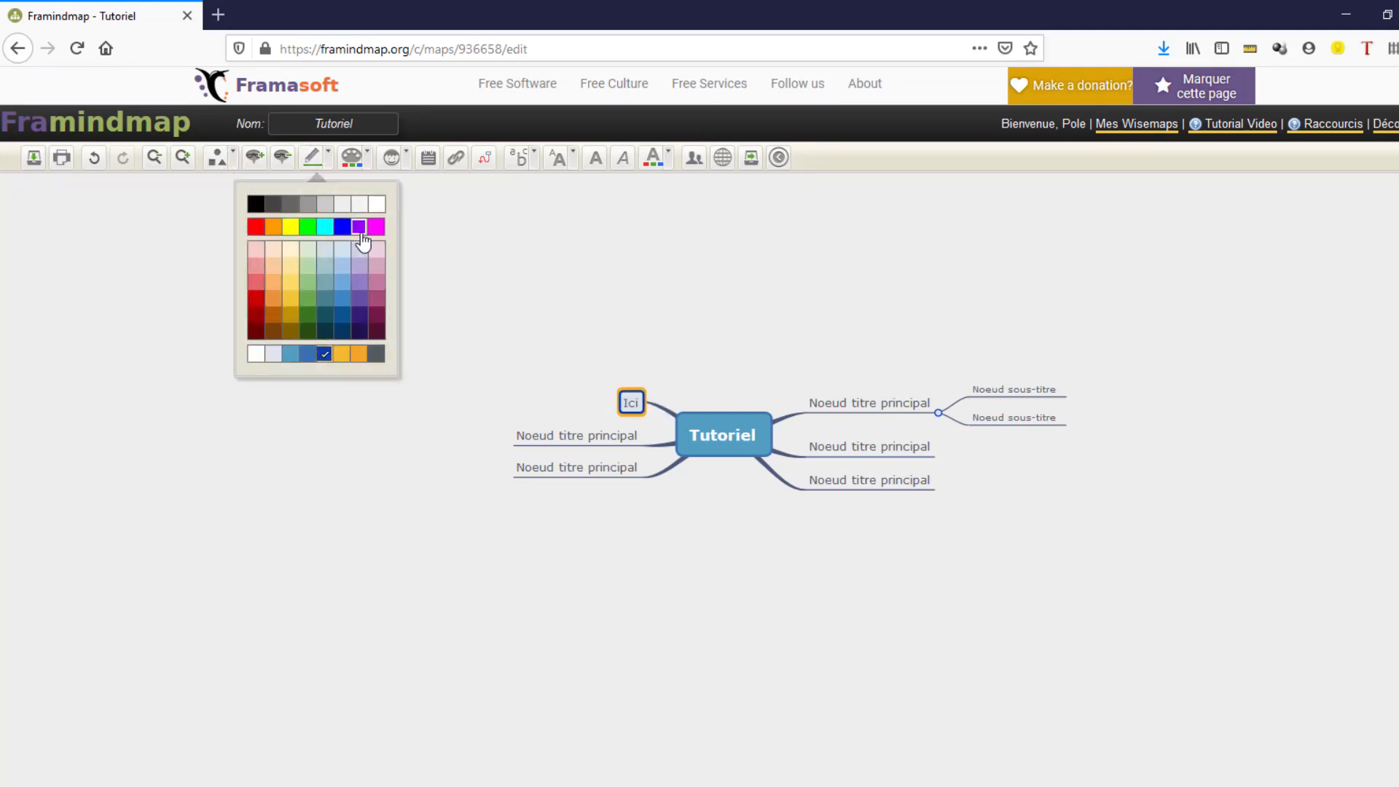
{"action": "left_click", "coordinate": [359, 228]}
{"action": "left_click", "coordinate": [366, 155]}
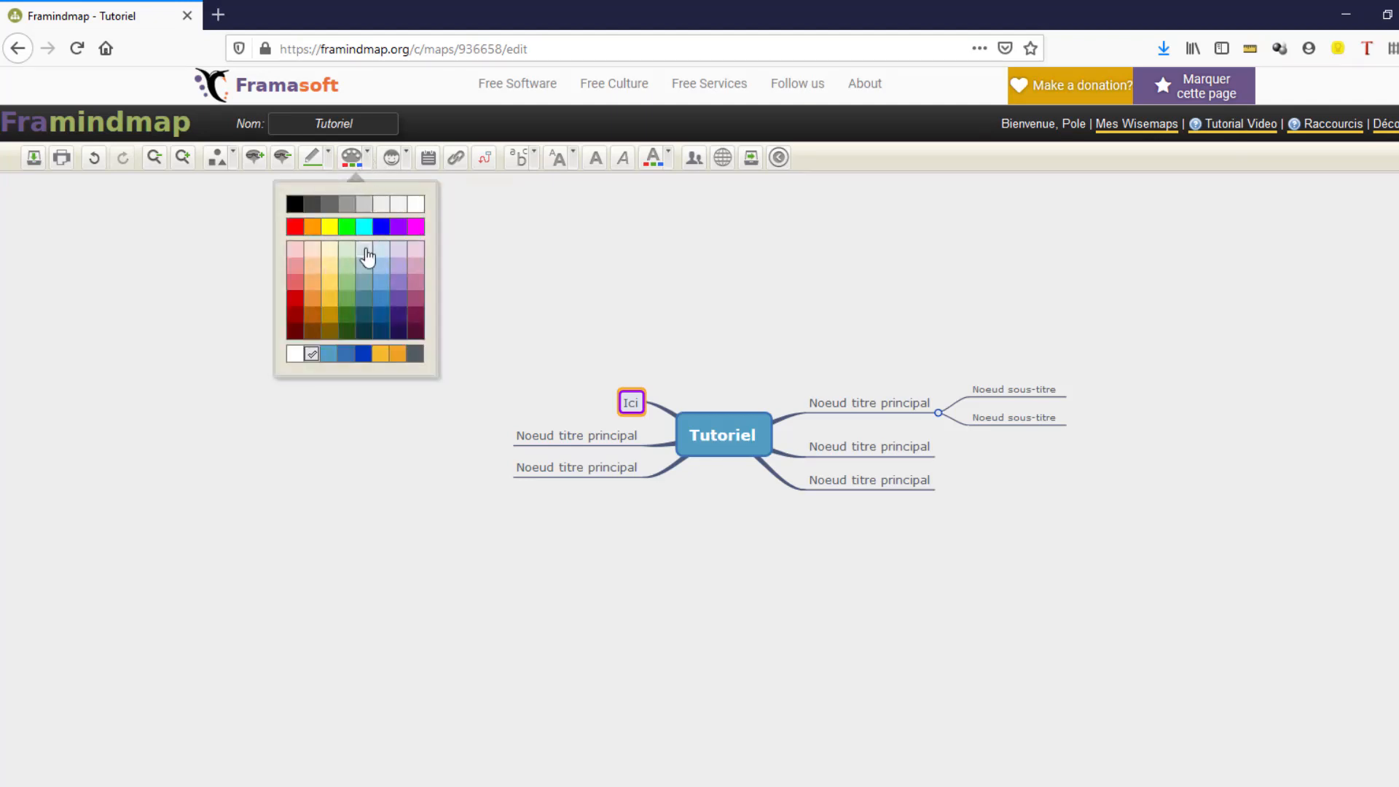
{"action": "left_click", "coordinate": [295, 298]}
- Add a number 1 icon to the Ici topic and attach the note "Note à saisir" to it
{"action": "left_click", "coordinate": [399, 159]}
{"action": "left_click", "coordinate": [421, 252]}
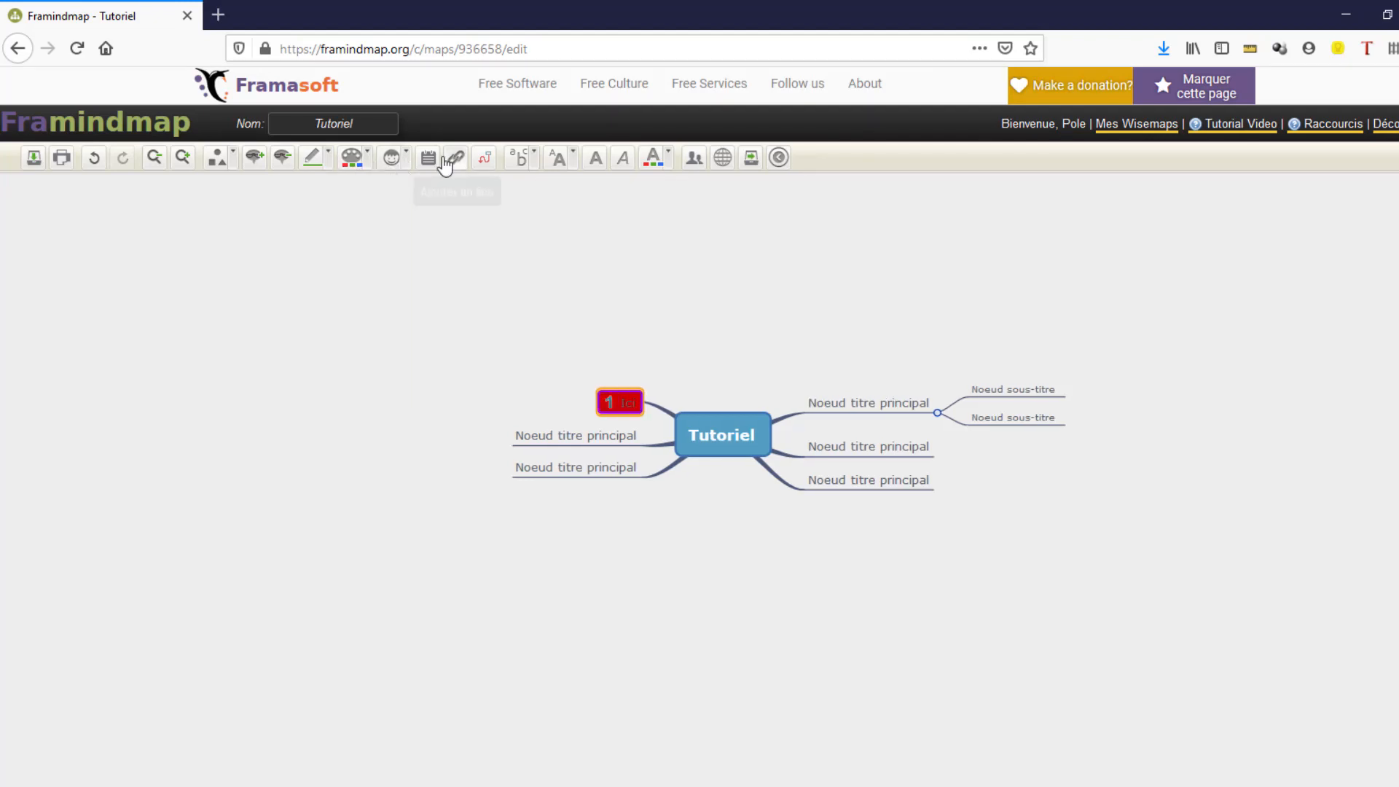
{"action": "left_click", "coordinate": [429, 157]}
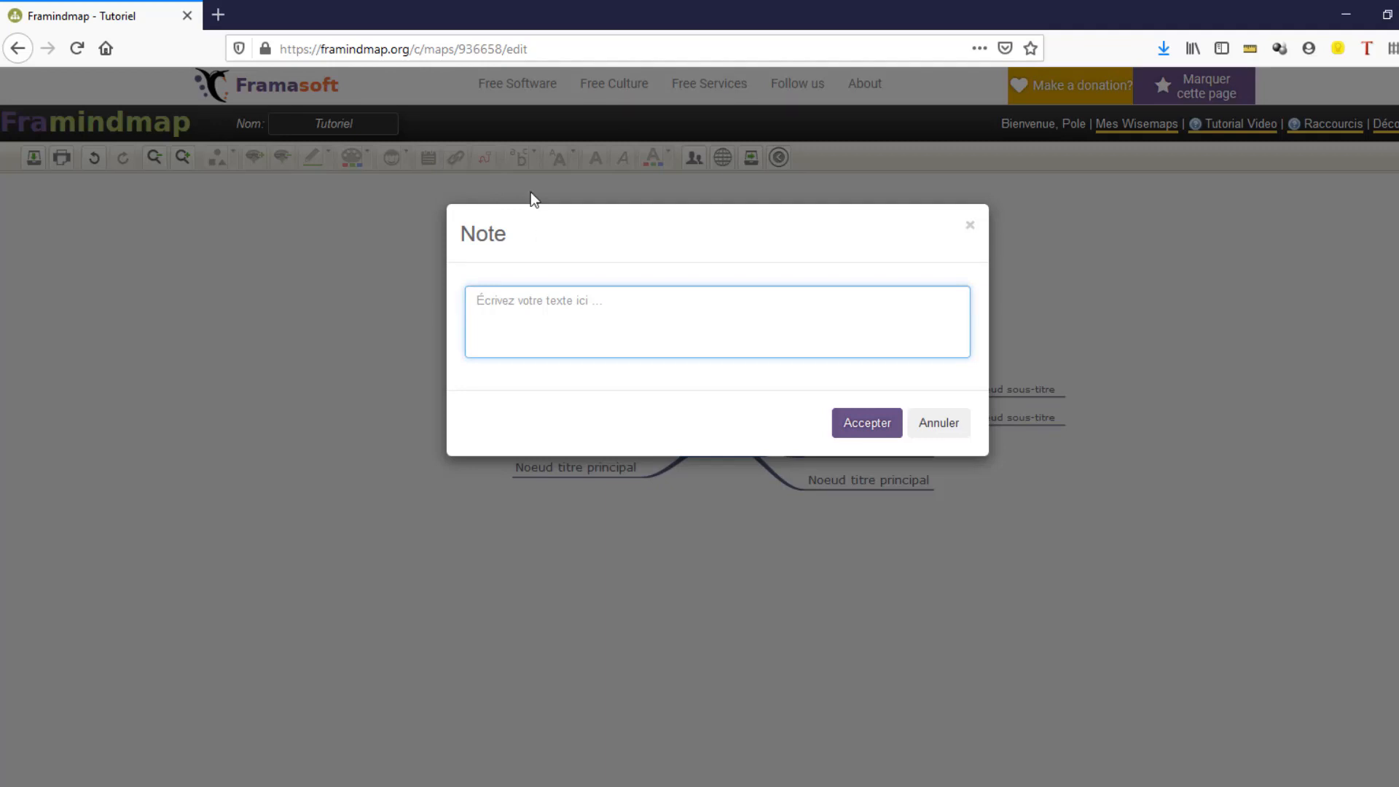
{"action": "type", "text": "Note à saisir"}
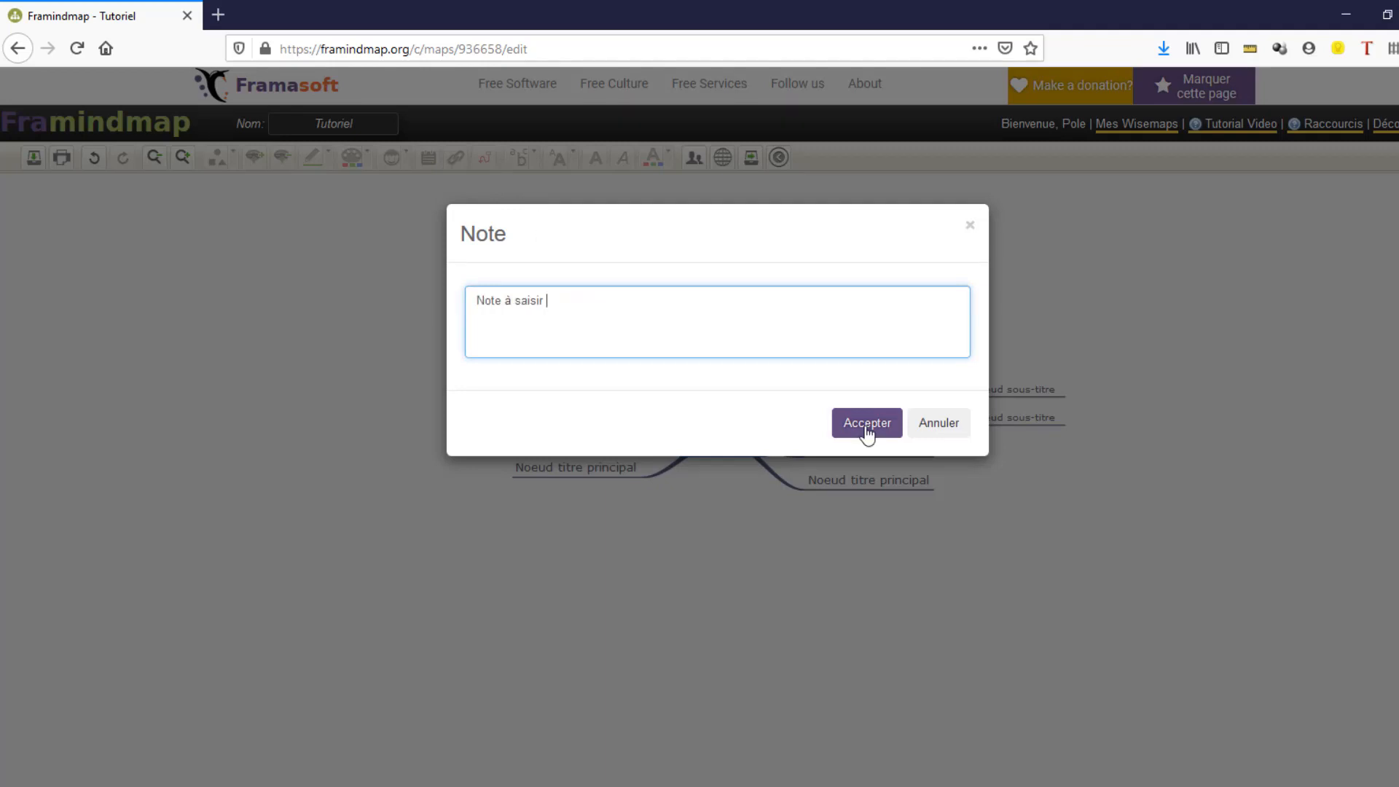
{"action": "left_click", "coordinate": [864, 427]}
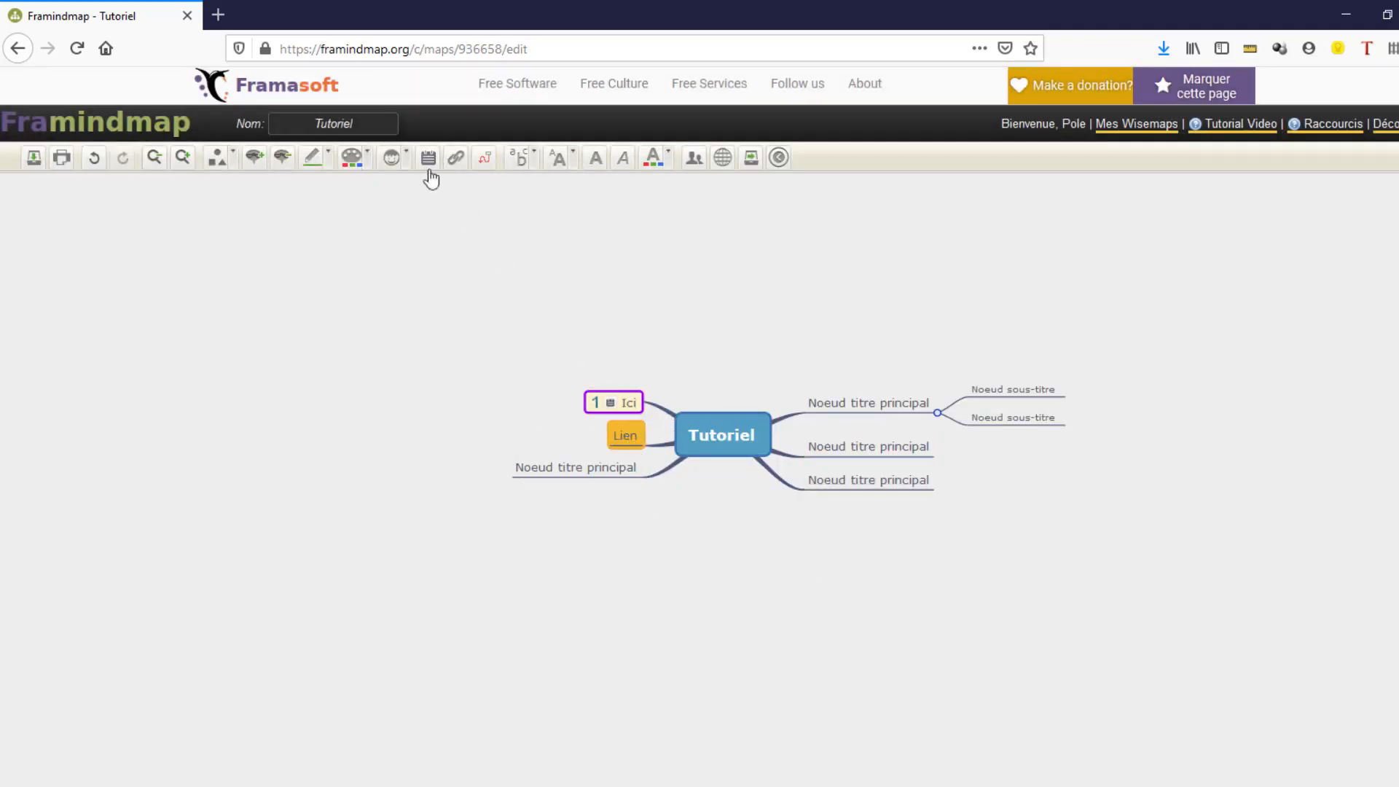
{"action": "left_click", "coordinate": [457, 158]}
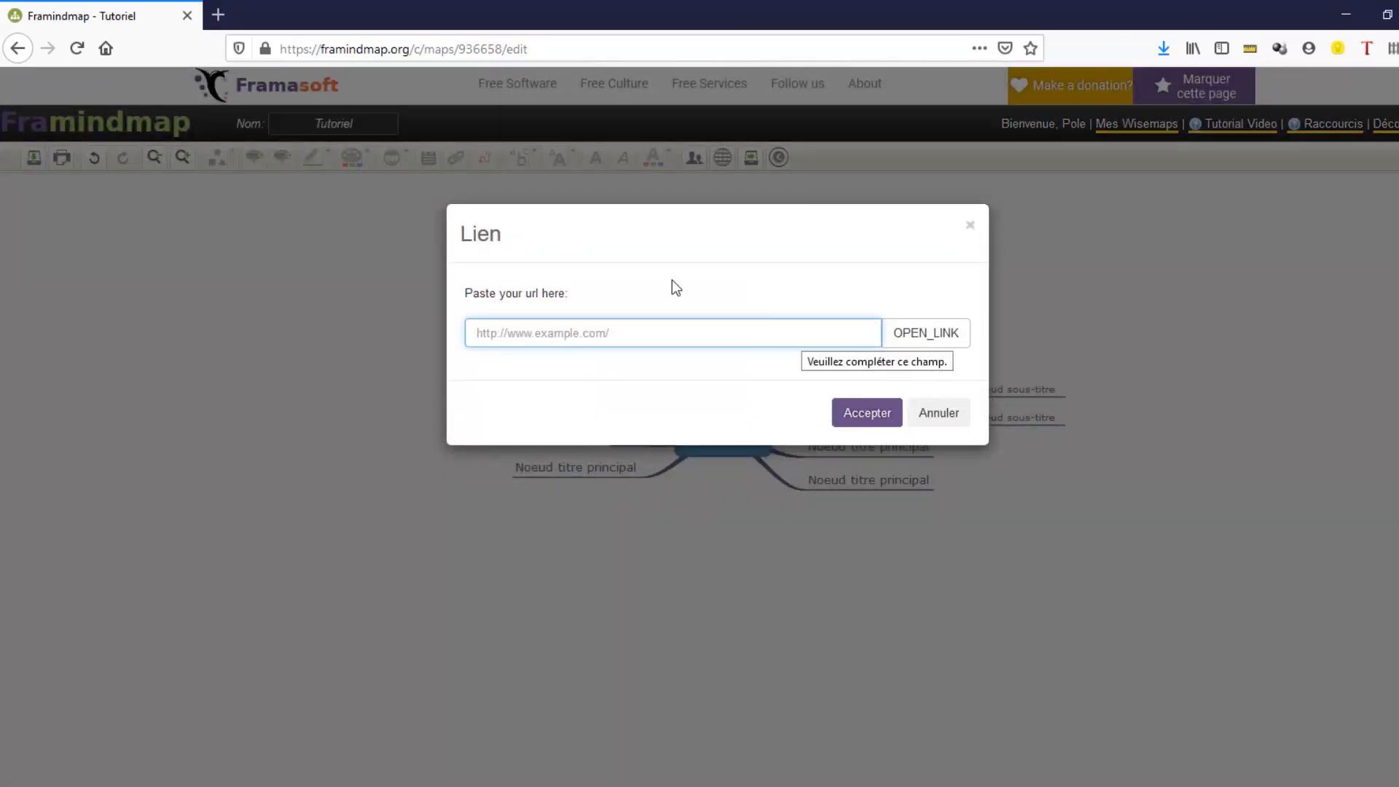
{"action": "type", "text": "https://web.dafpic-bordeaux.com"}
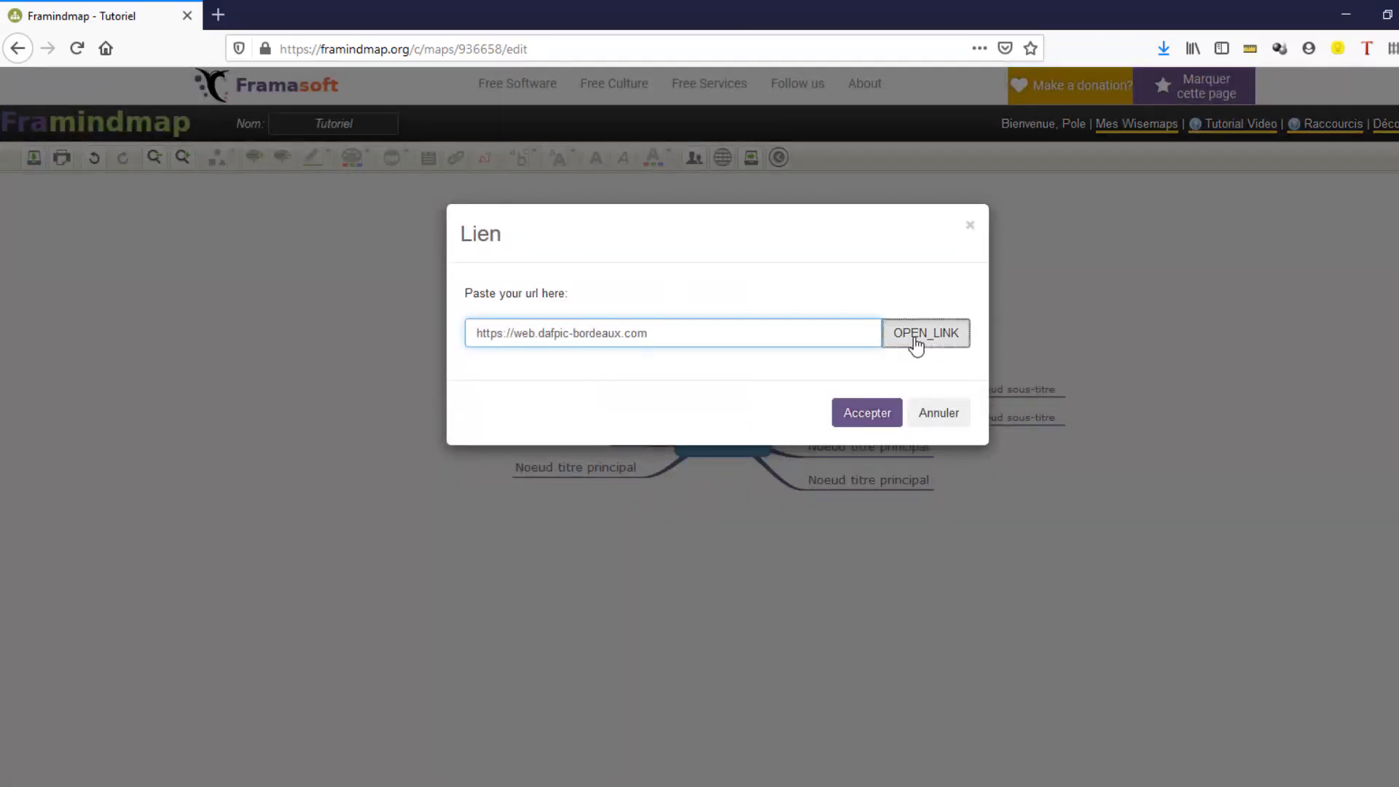
{"action": "left_click", "coordinate": [891, 421]}
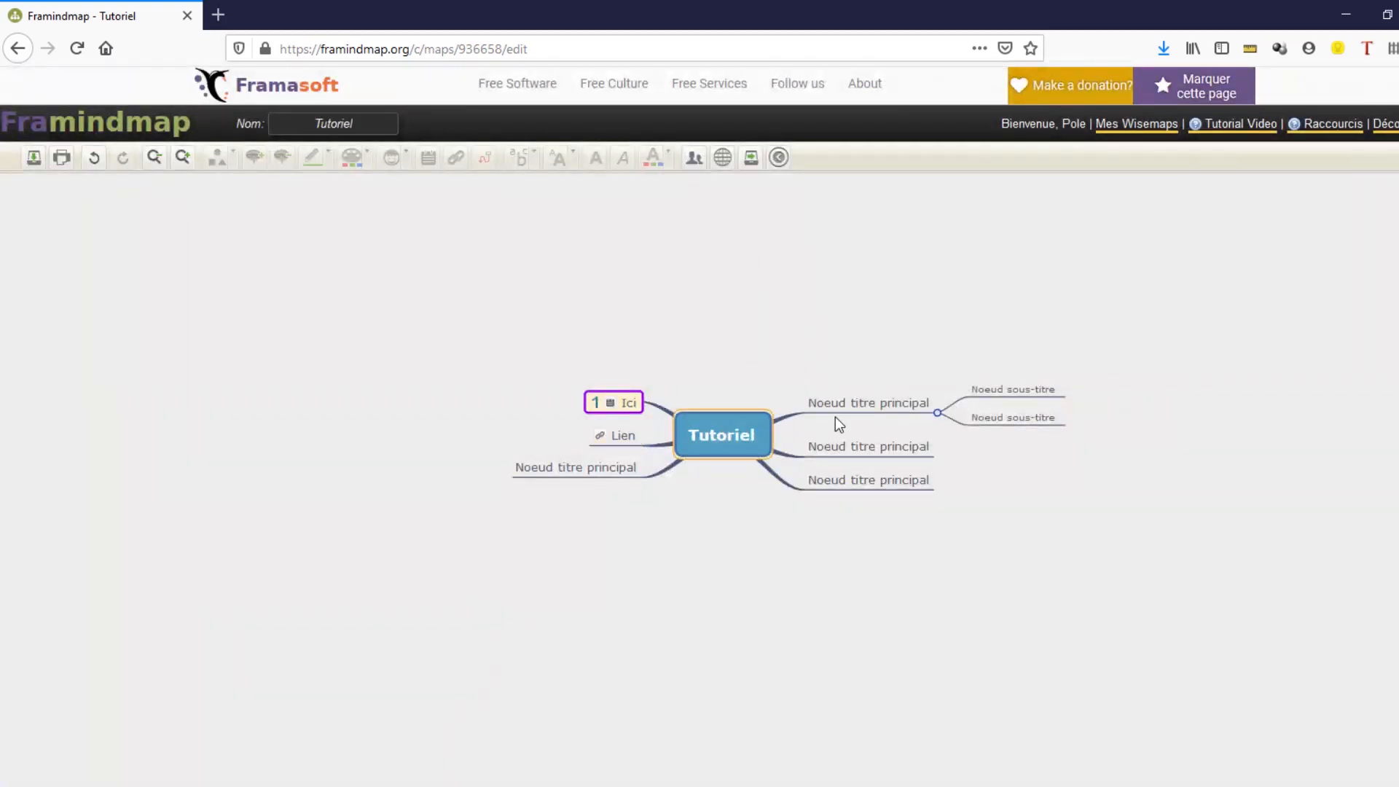
- Draw a relationship line between the Ici and Lien topics and curve it out to the left
{"action": "left_click", "coordinate": [836, 412]}
{"action": "left_click", "coordinate": [623, 393]}
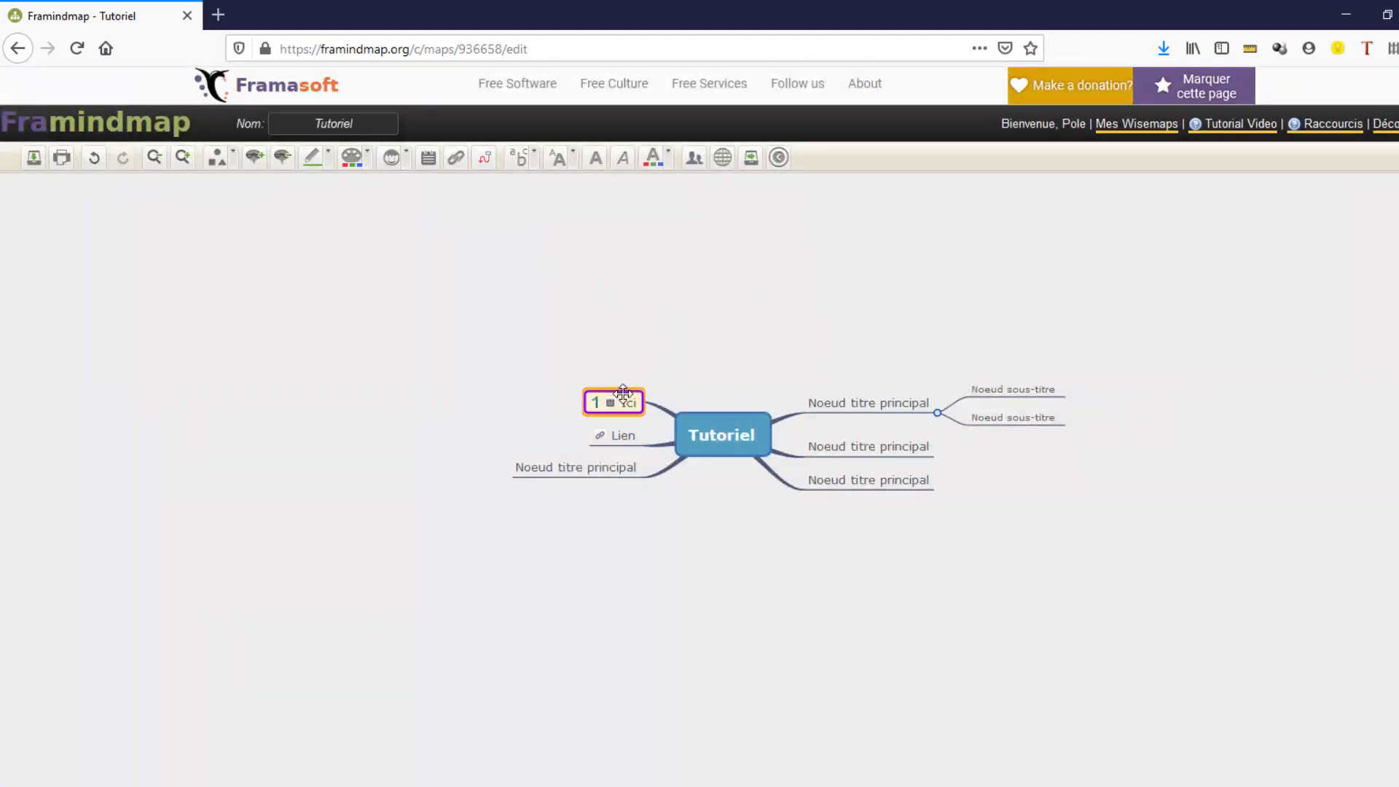
{"action": "left_click", "coordinate": [619, 435]}
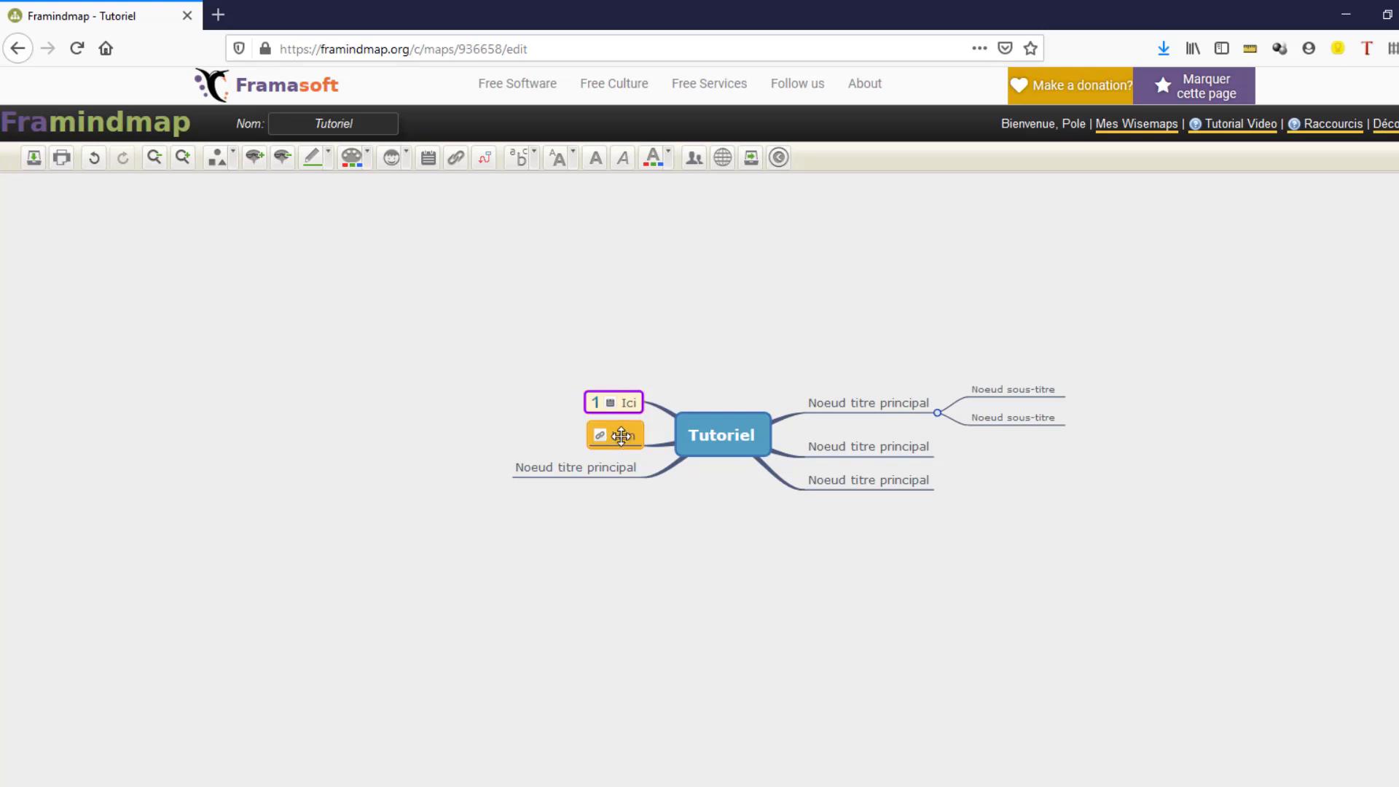
{"action": "left_click", "coordinate": [486, 157]}
{"action": "left_click", "coordinate": [594, 394]}
{"action": "left_click", "coordinate": [601, 393]}
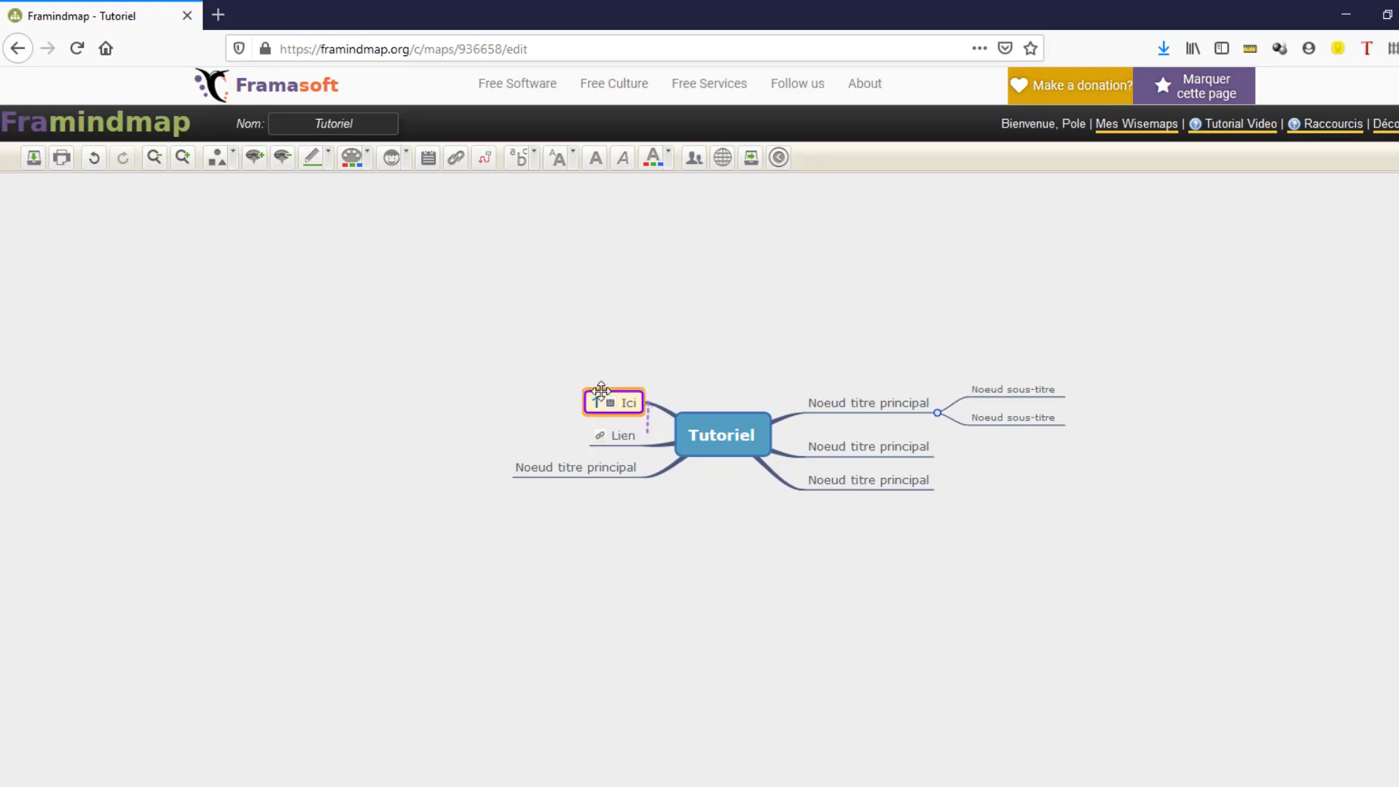
{"action": "left_click", "coordinate": [651, 426]}
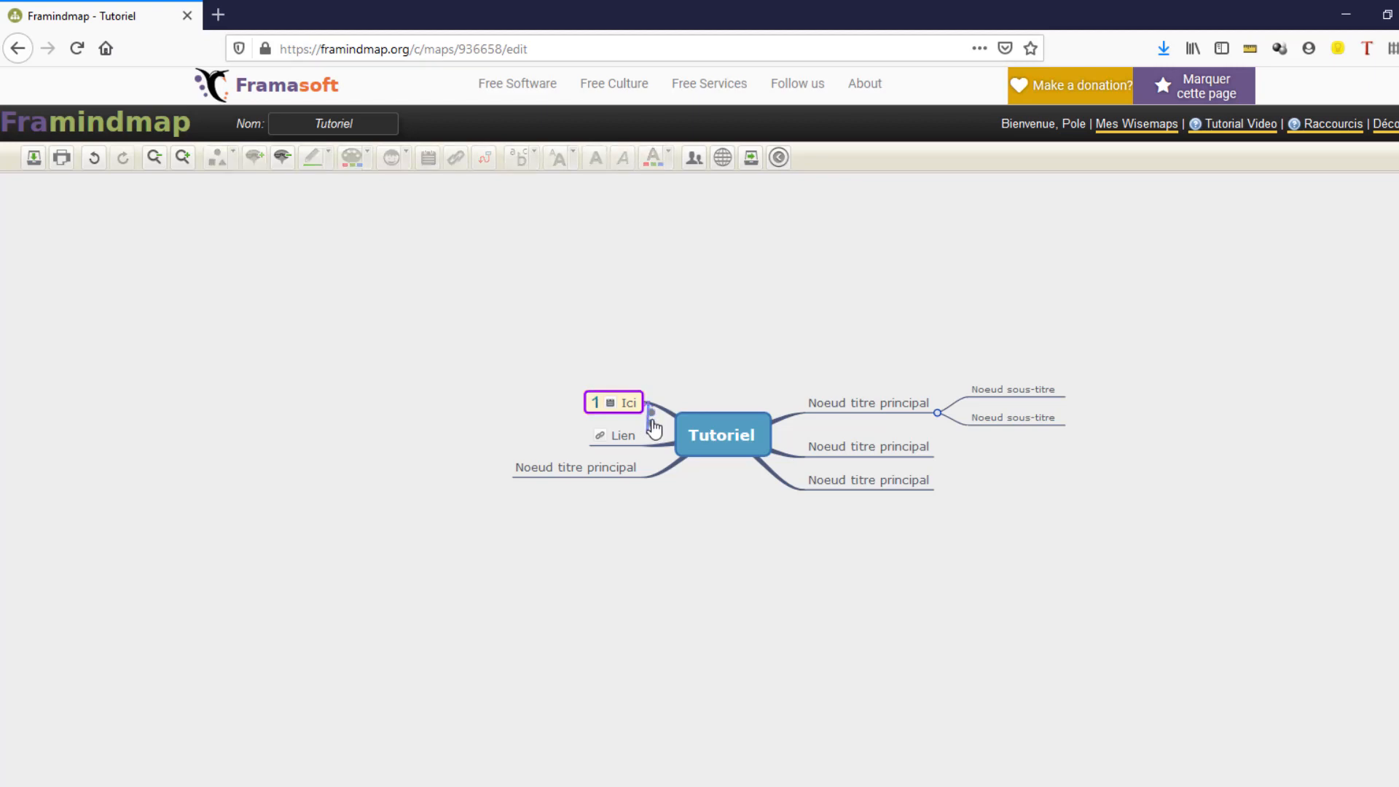
{"action": "left_click_drag", "start_coordinate": [651, 416], "coordinate": [422, 377]}
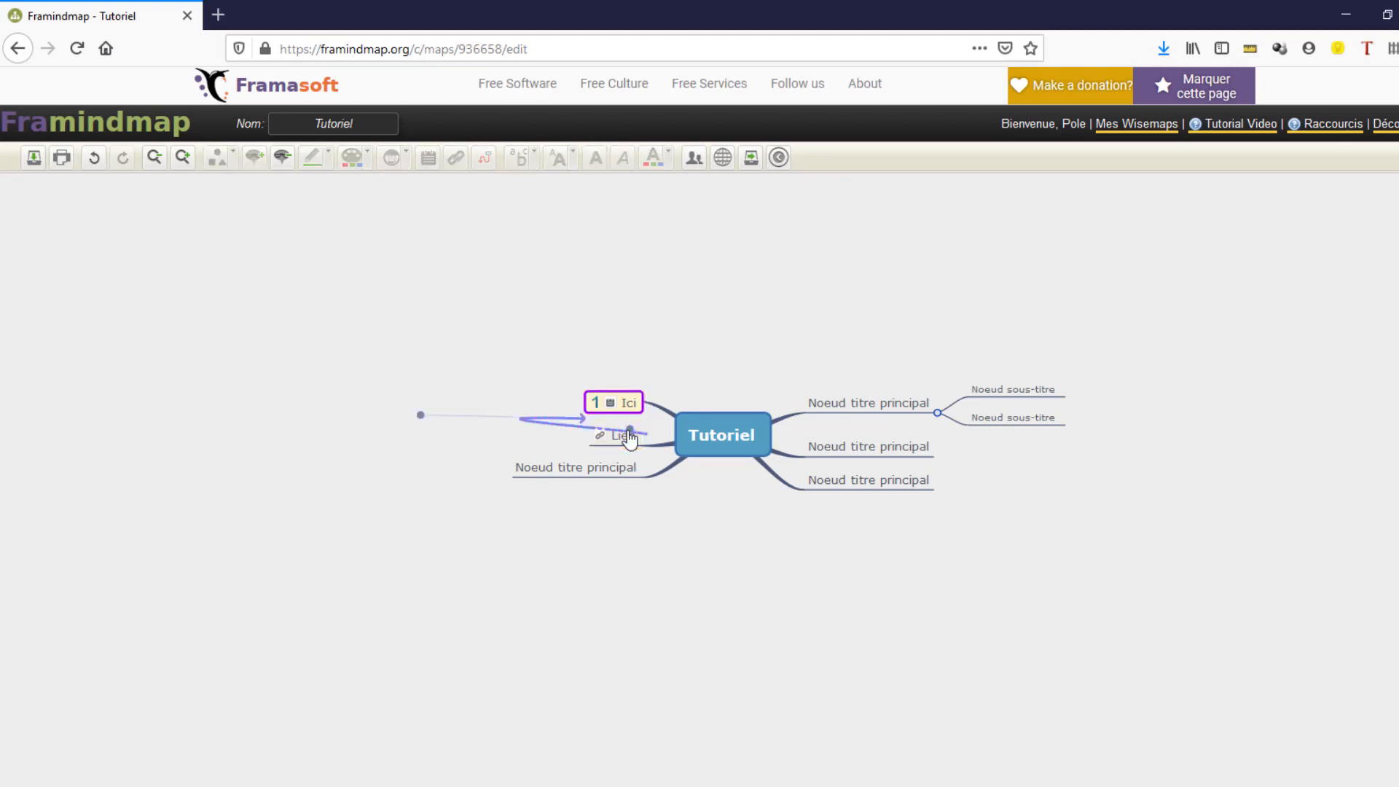
{"action": "left_click_drag", "start_coordinate": [628, 429], "coordinate": [431, 421]}
{"action": "left_click", "coordinate": [441, 339]}
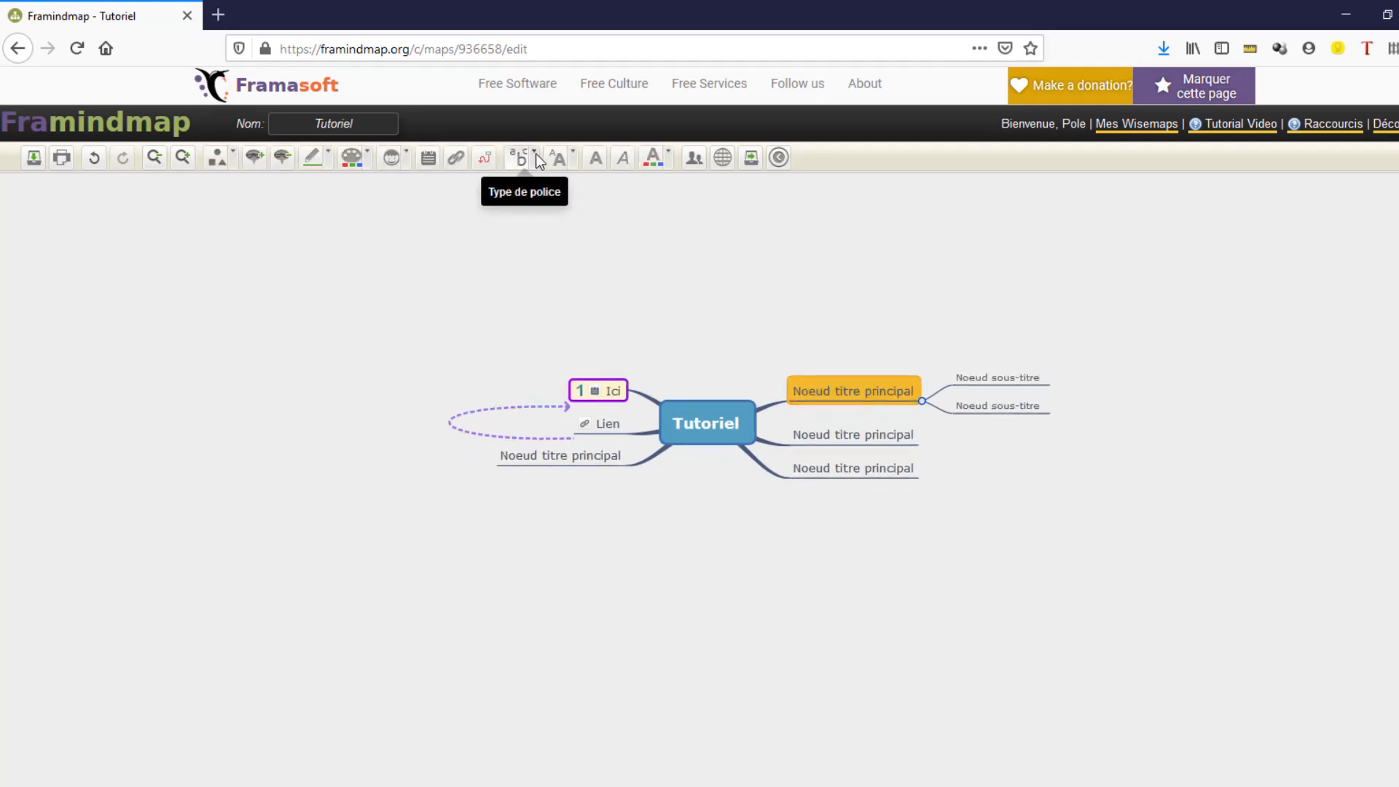
- Change the font of the top right main topic and set its text size to Huge
{"action": "left_click", "coordinate": [535, 157]}
{"action": "left_click", "coordinate": [530, 248]}
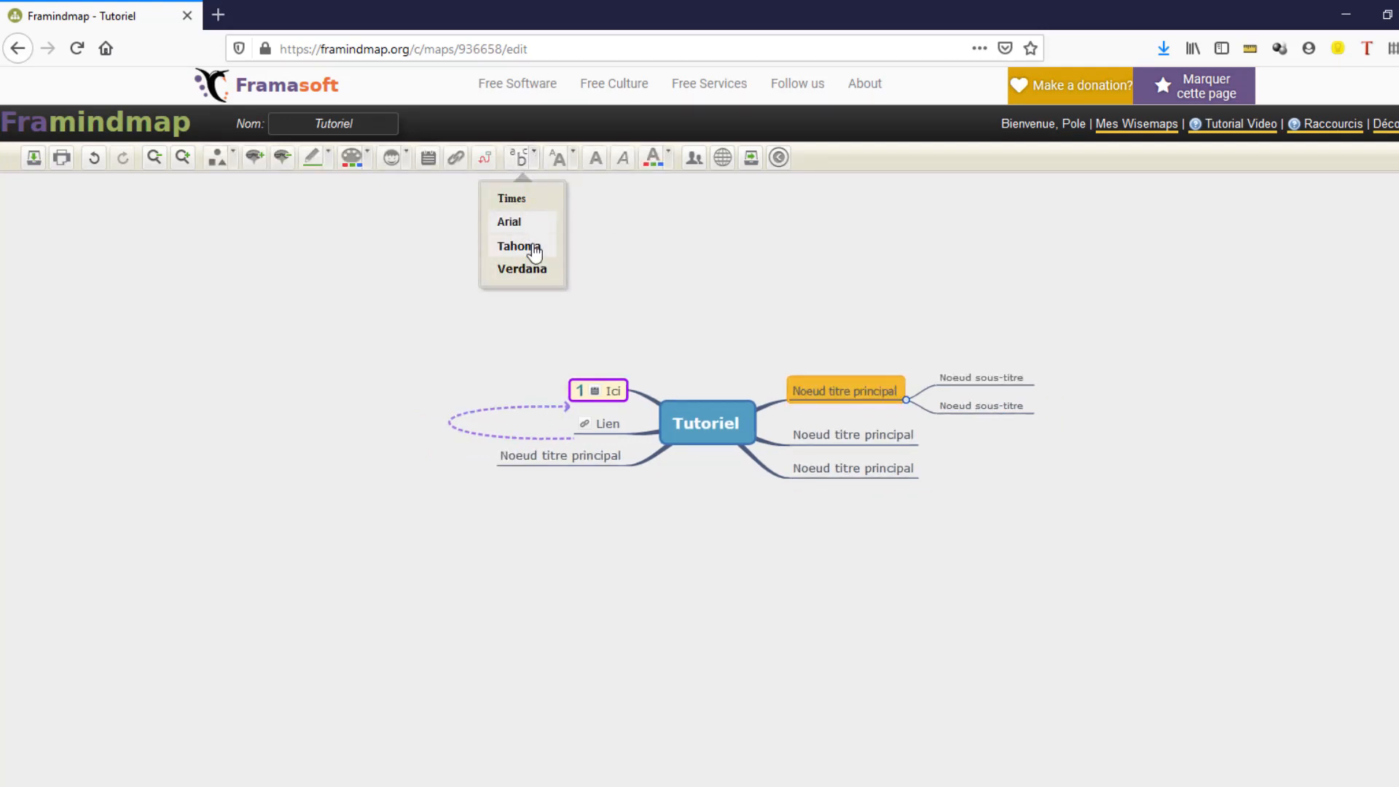
{"action": "left_click", "coordinate": [575, 156]}
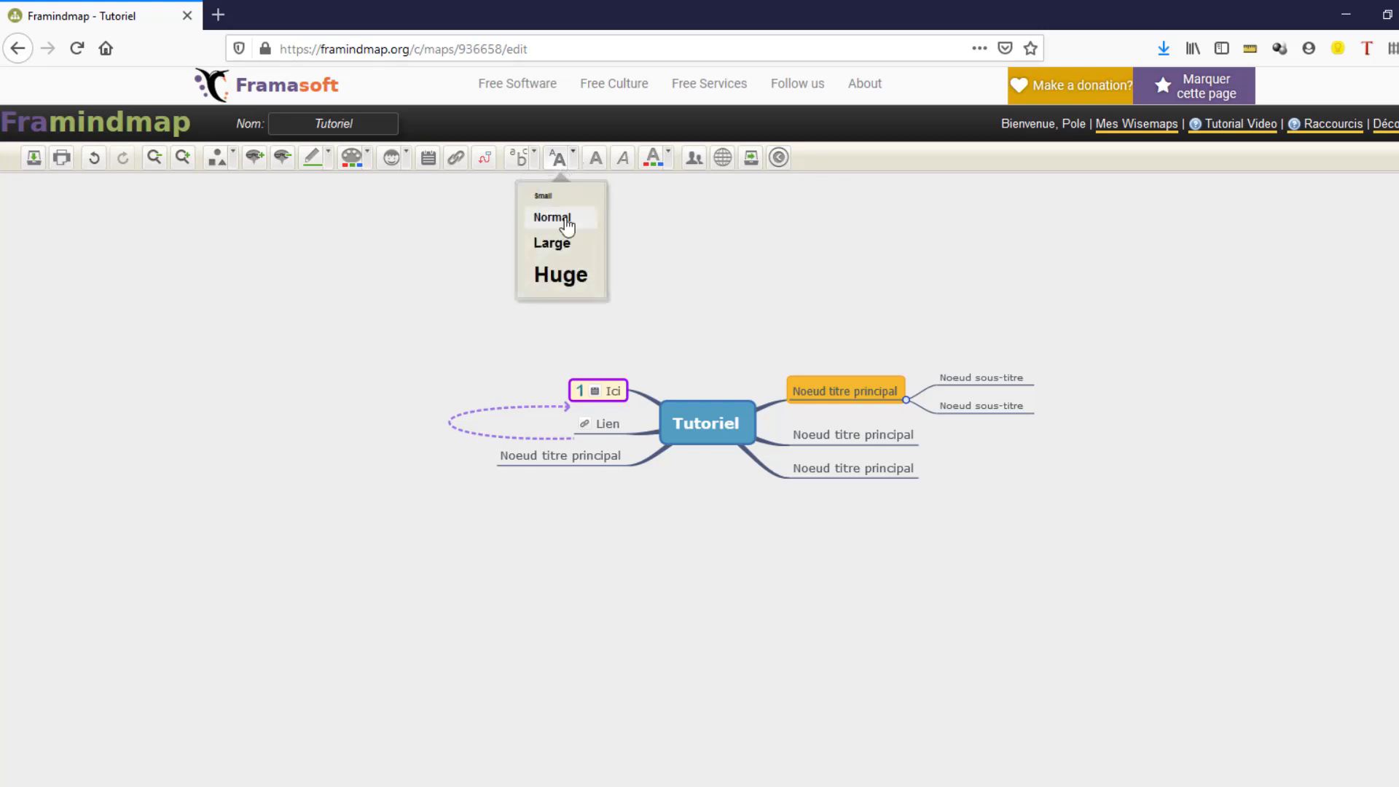
{"action": "left_click", "coordinate": [569, 277]}
- Make the top right main topic's text bold, italic and red
{"action": "left_click", "coordinate": [596, 159]}
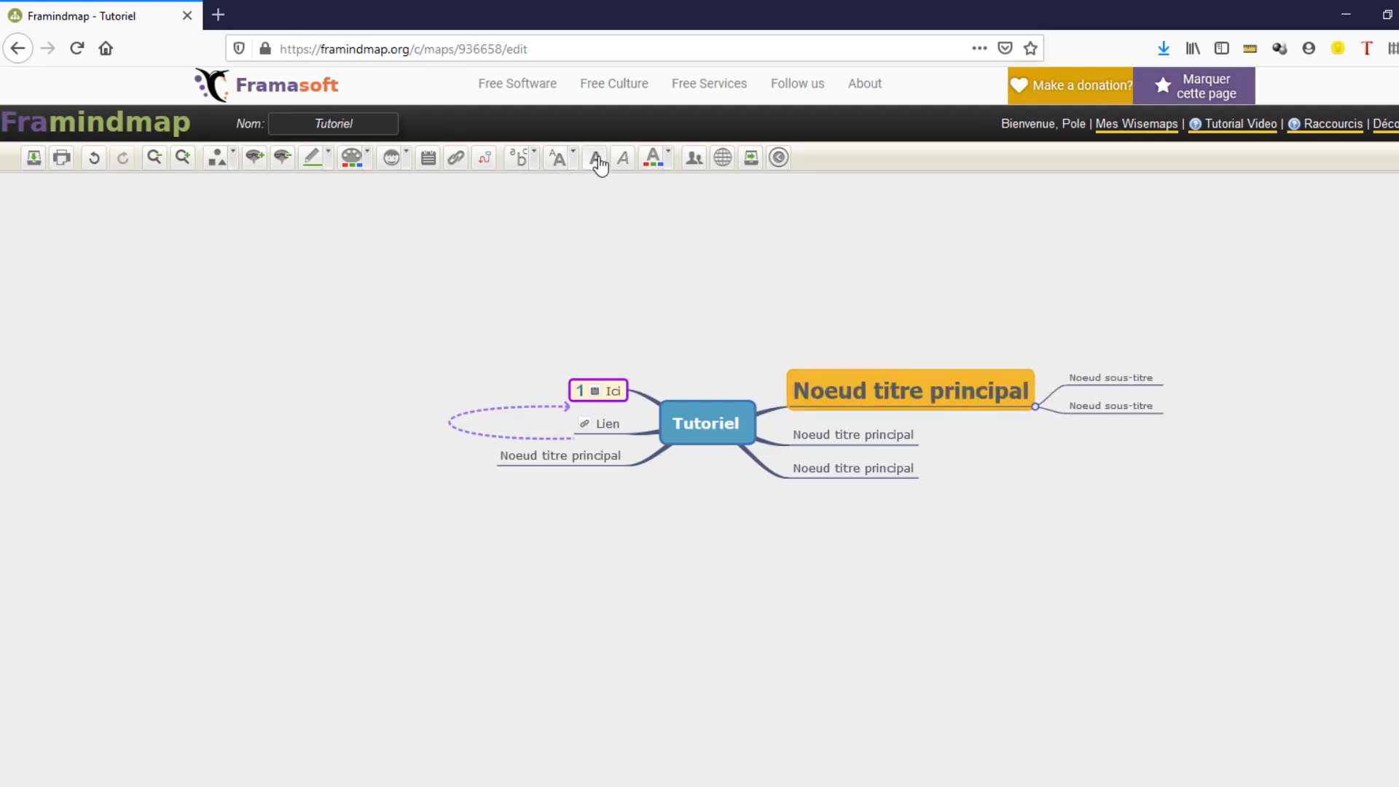
{"action": "left_click", "coordinate": [619, 159]}
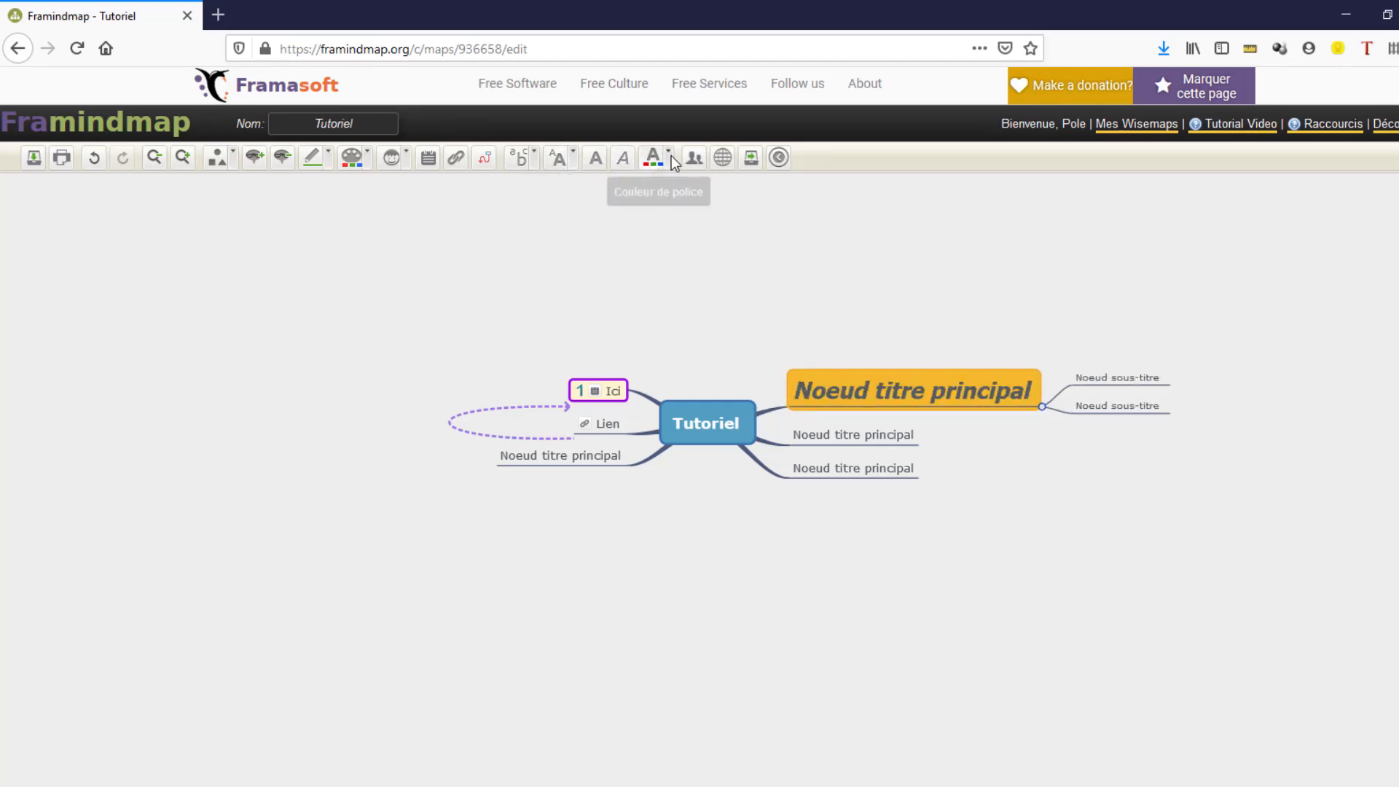
{"action": "left_click", "coordinate": [667, 158]}
{"action": "left_click", "coordinate": [633, 317]}
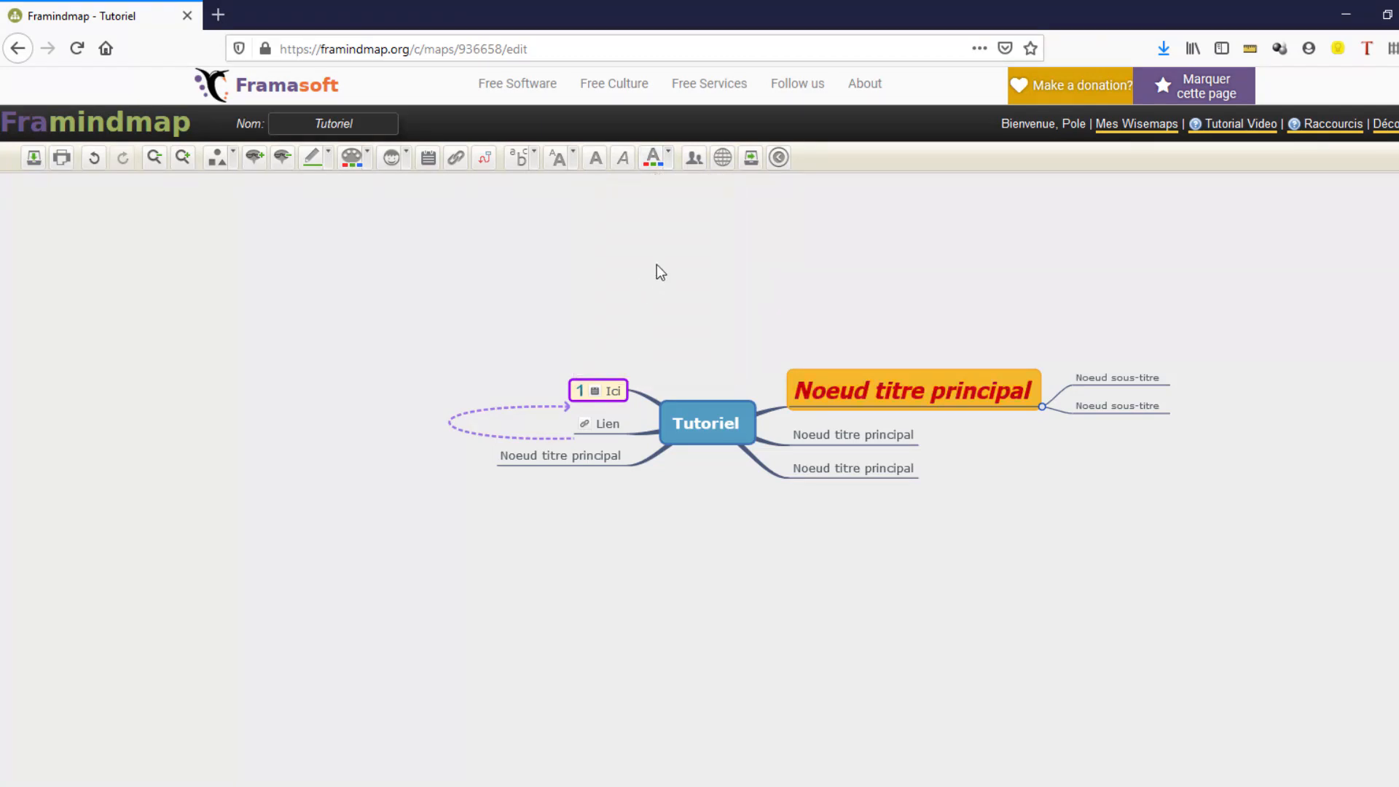
- Open the sharing dialog and review the collaborator permission options without adding anyone
{"action": "left_click", "coordinate": [694, 158]}
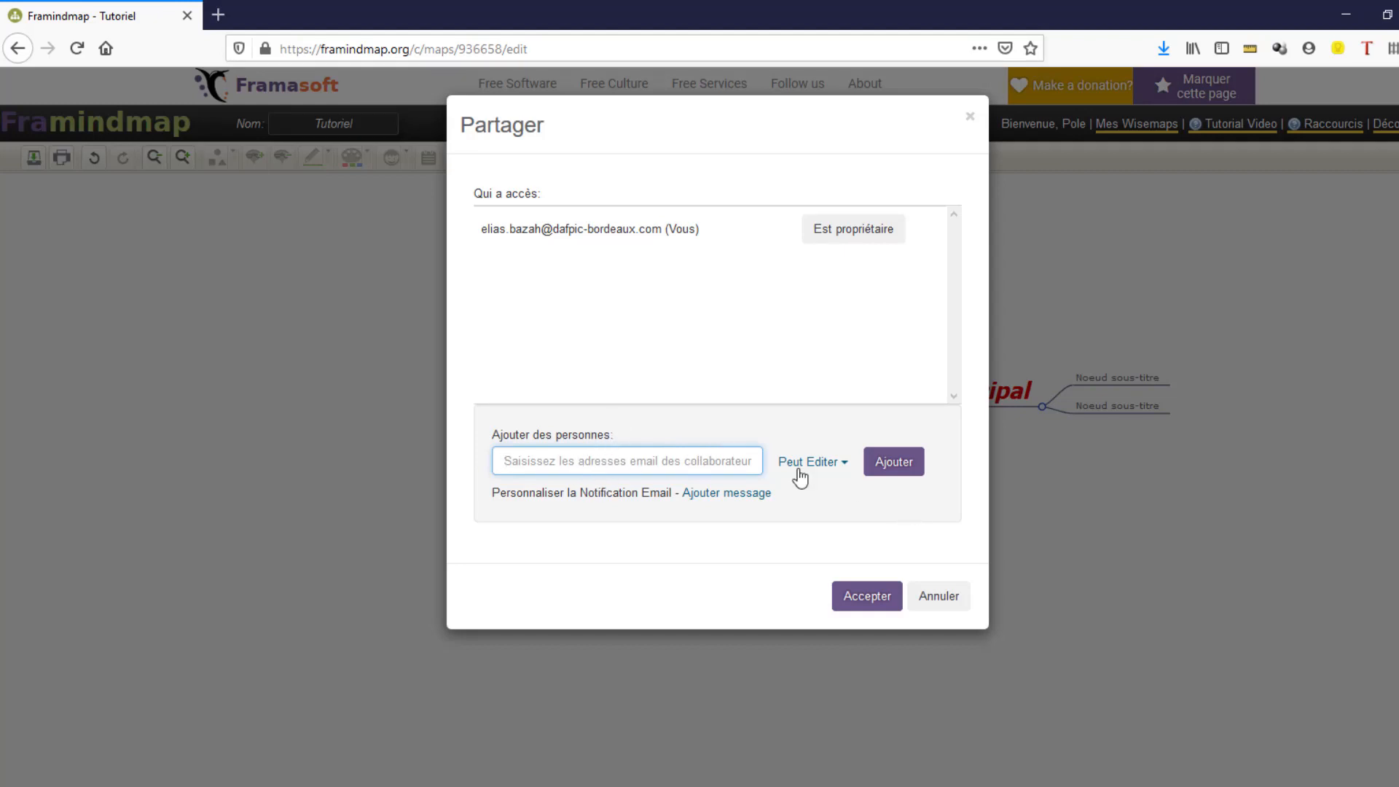
{"action": "left_click", "coordinate": [829, 471]}
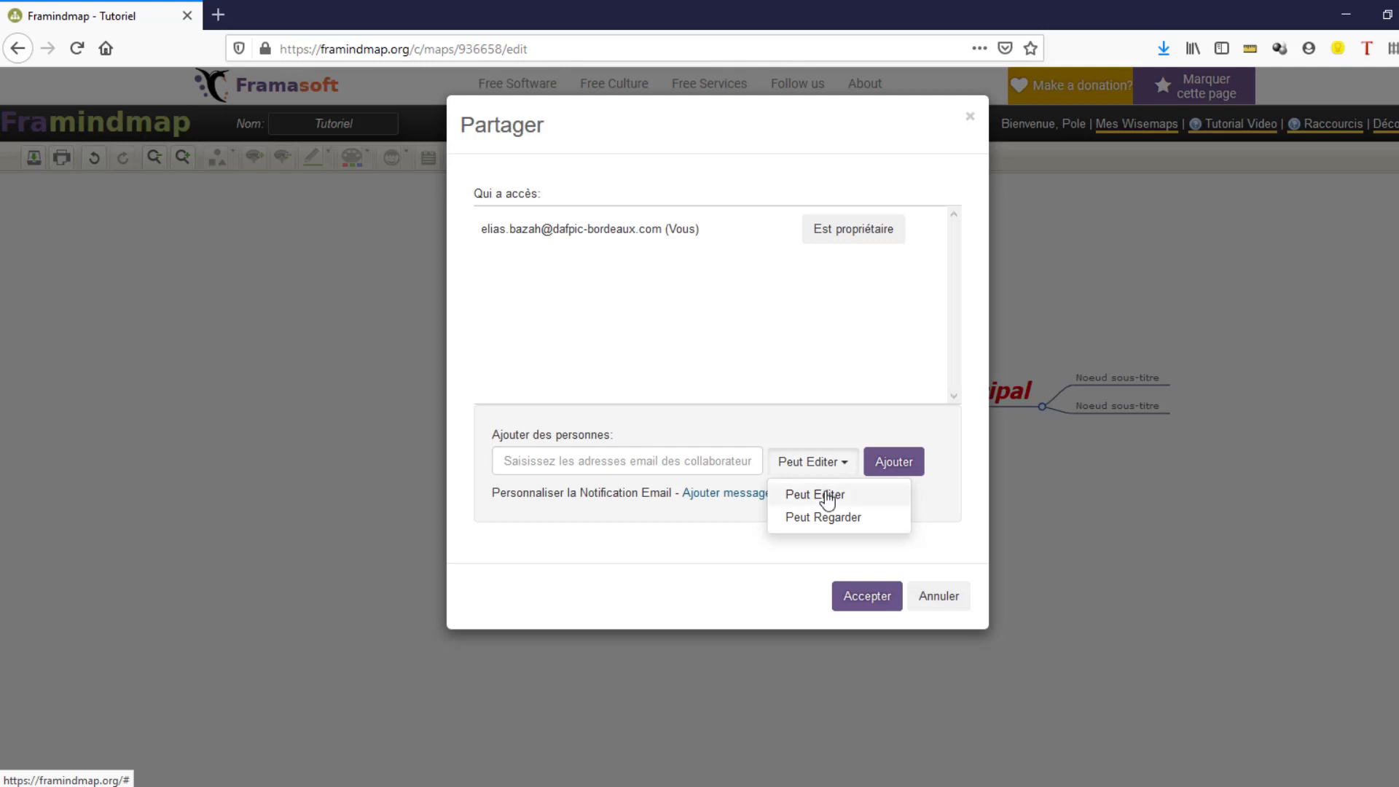
{"action": "left_click", "coordinate": [793, 496]}
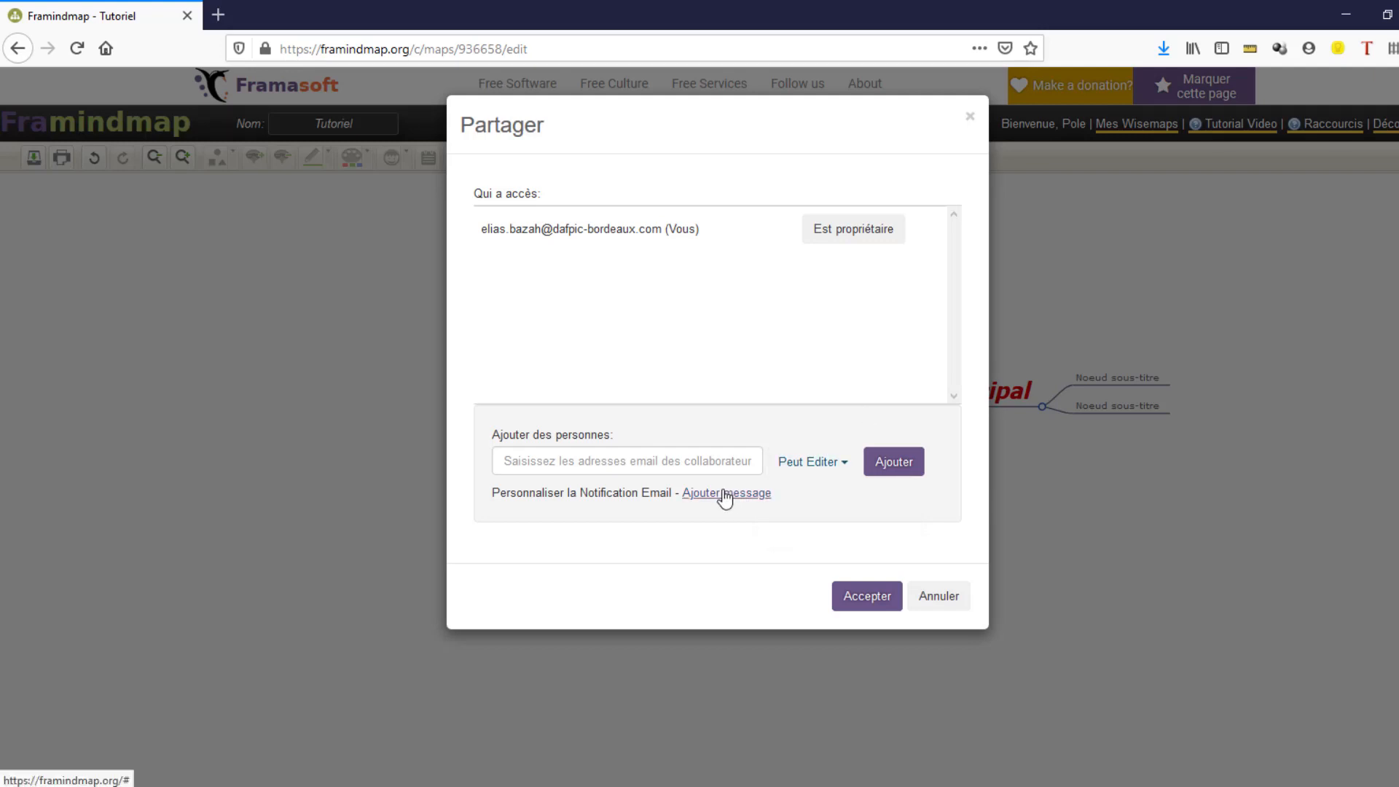
{"action": "left_click", "coordinate": [723, 494]}
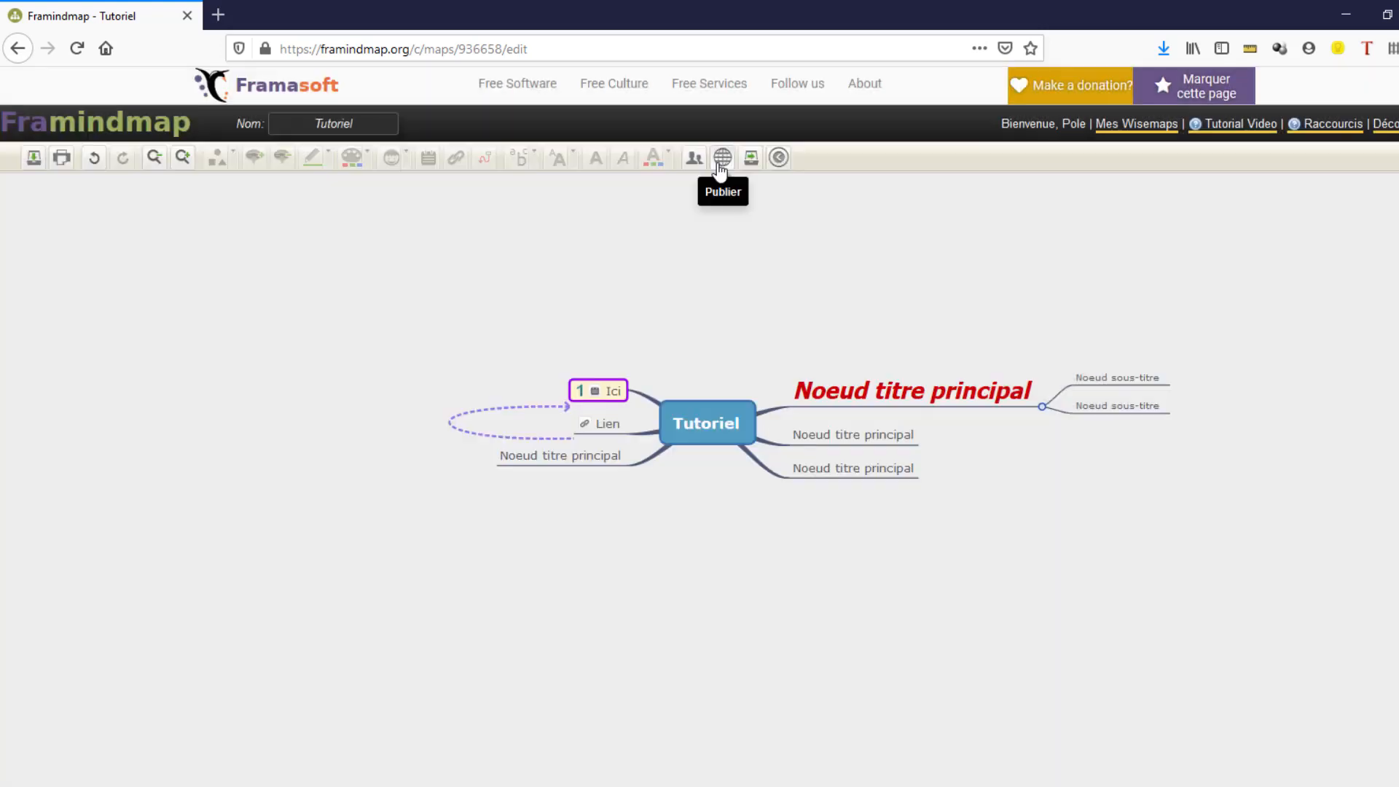
- Publish the map by enabling sharing, select its public URL and embed code, and accept
{"action": "left_click", "coordinate": [721, 159]}
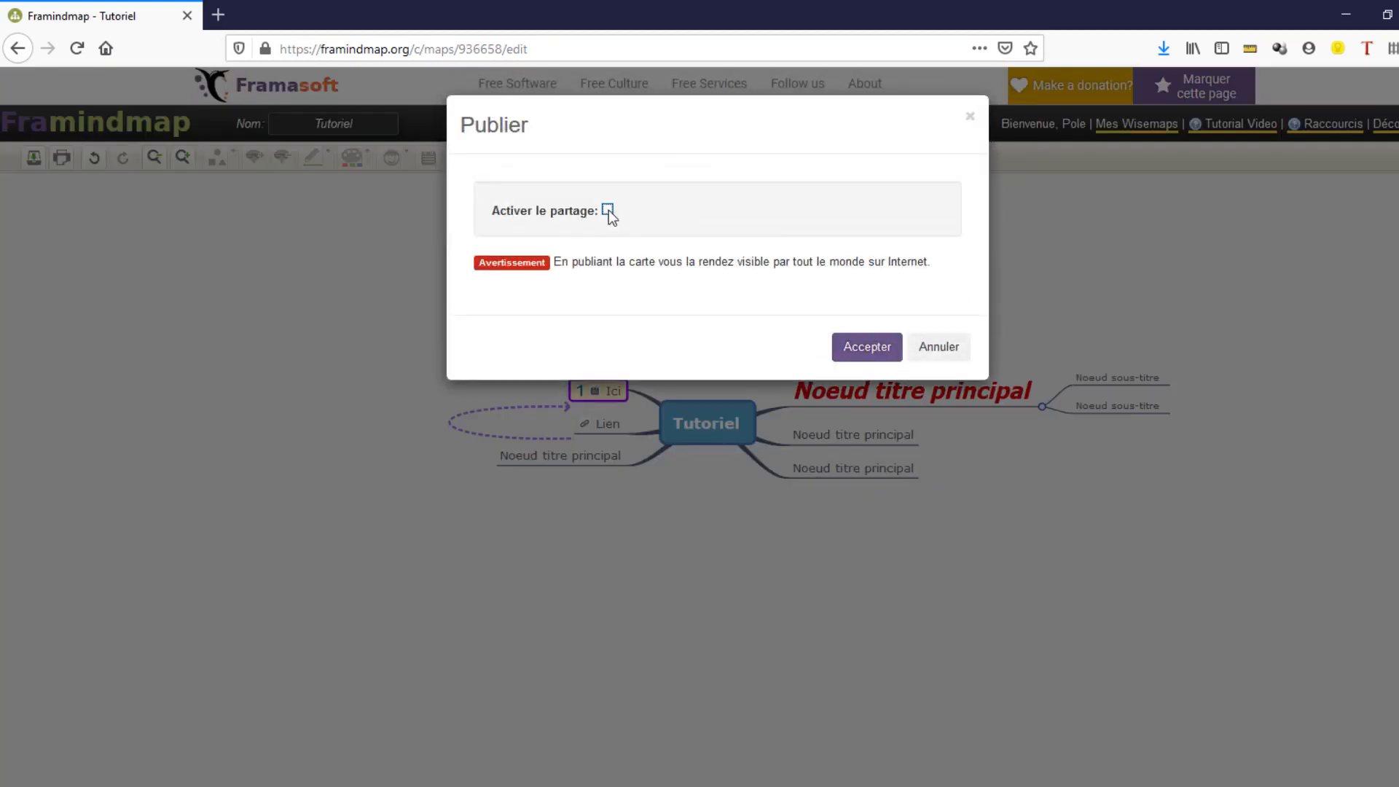
{"action": "left_click", "coordinate": [607, 210]}
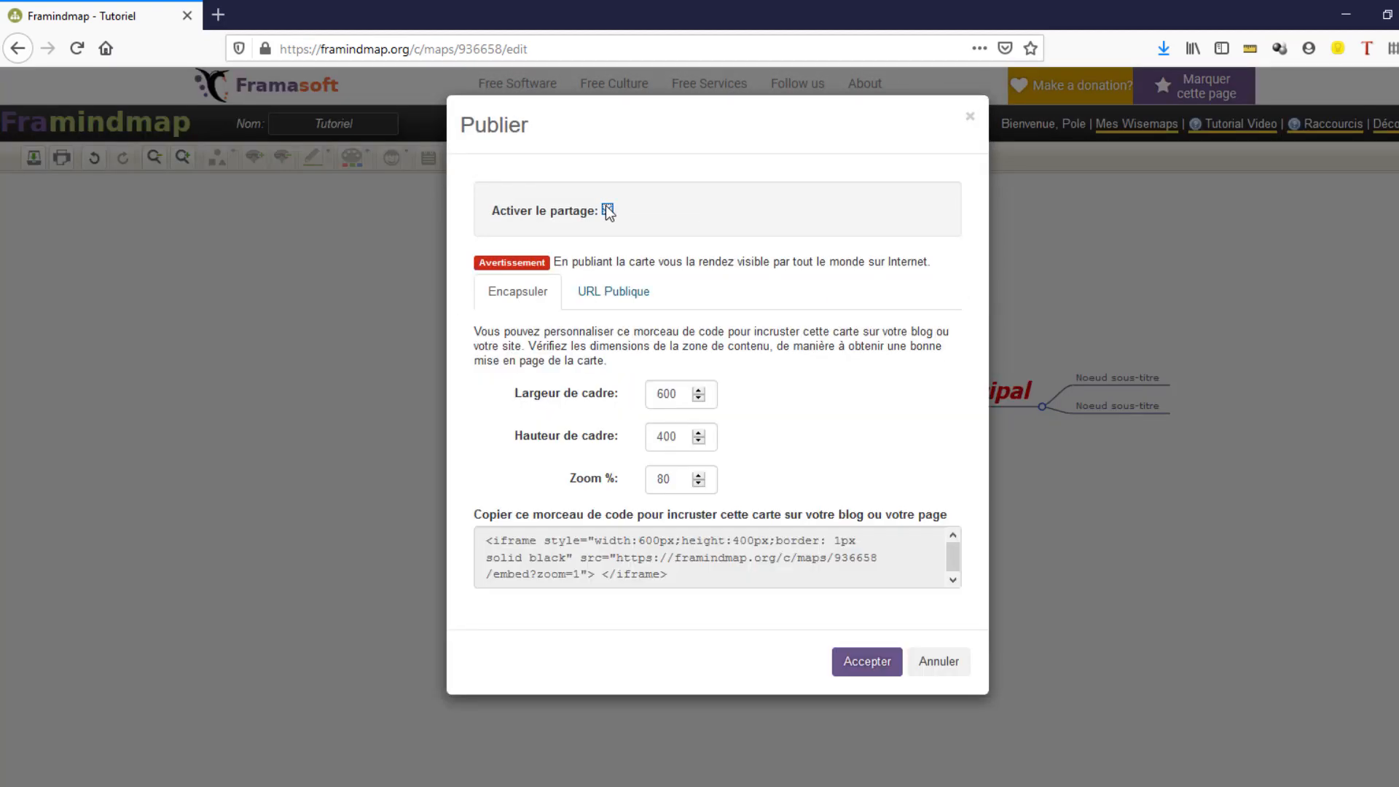
{"action": "left_click", "coordinate": [621, 295]}
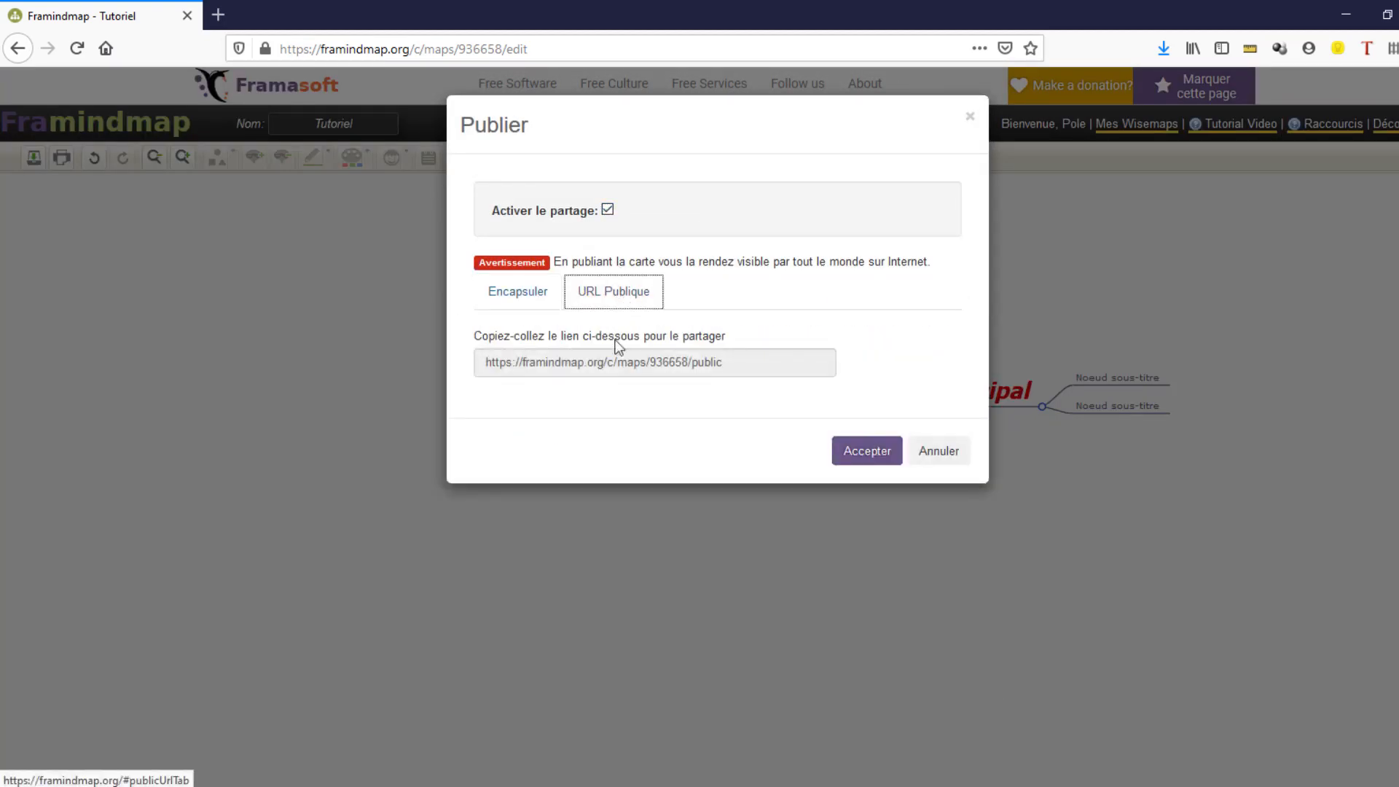
{"action": "left_click", "coordinate": [514, 364]}
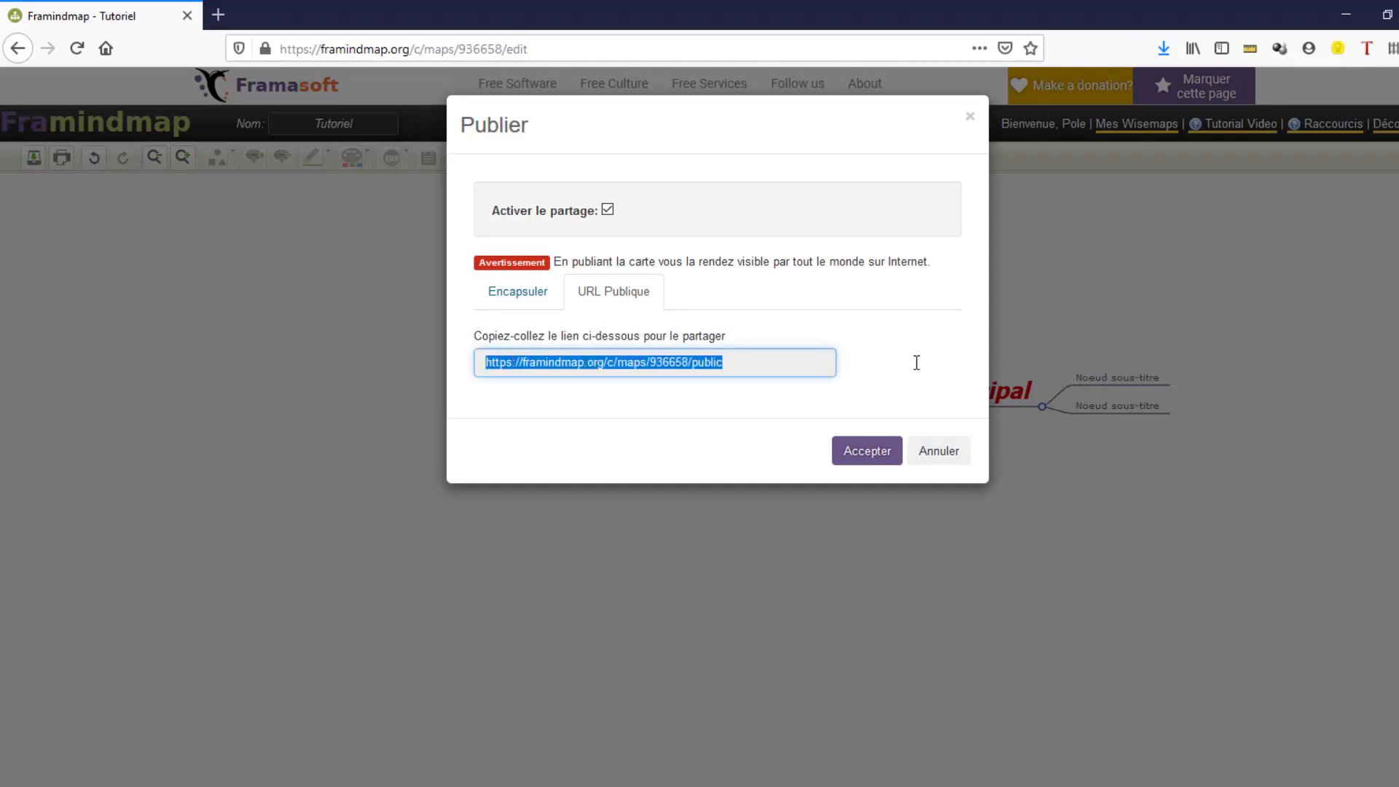
{"action": "left_click", "coordinate": [516, 298]}
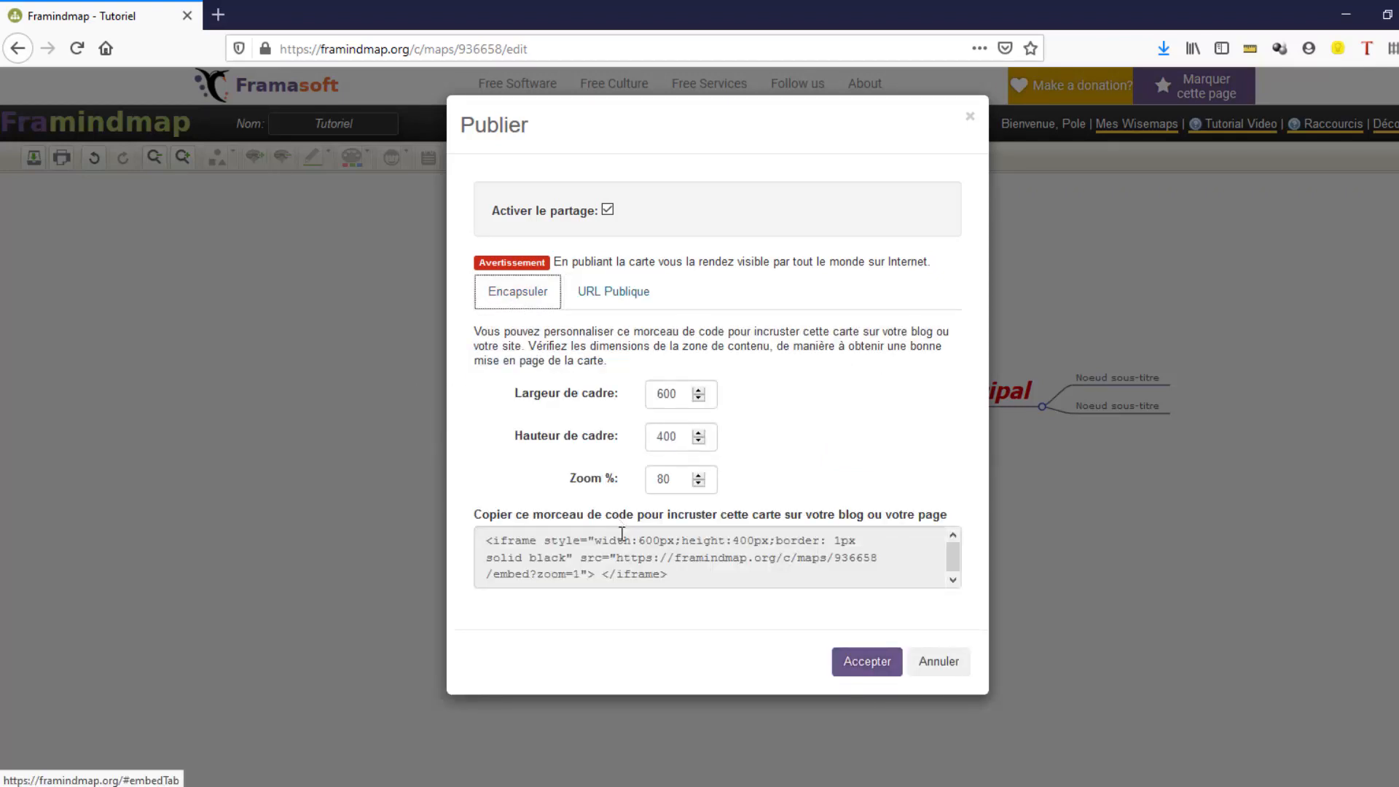
{"action": "left_click", "coordinate": [753, 575]}
{"action": "left_click", "coordinate": [864, 661]}
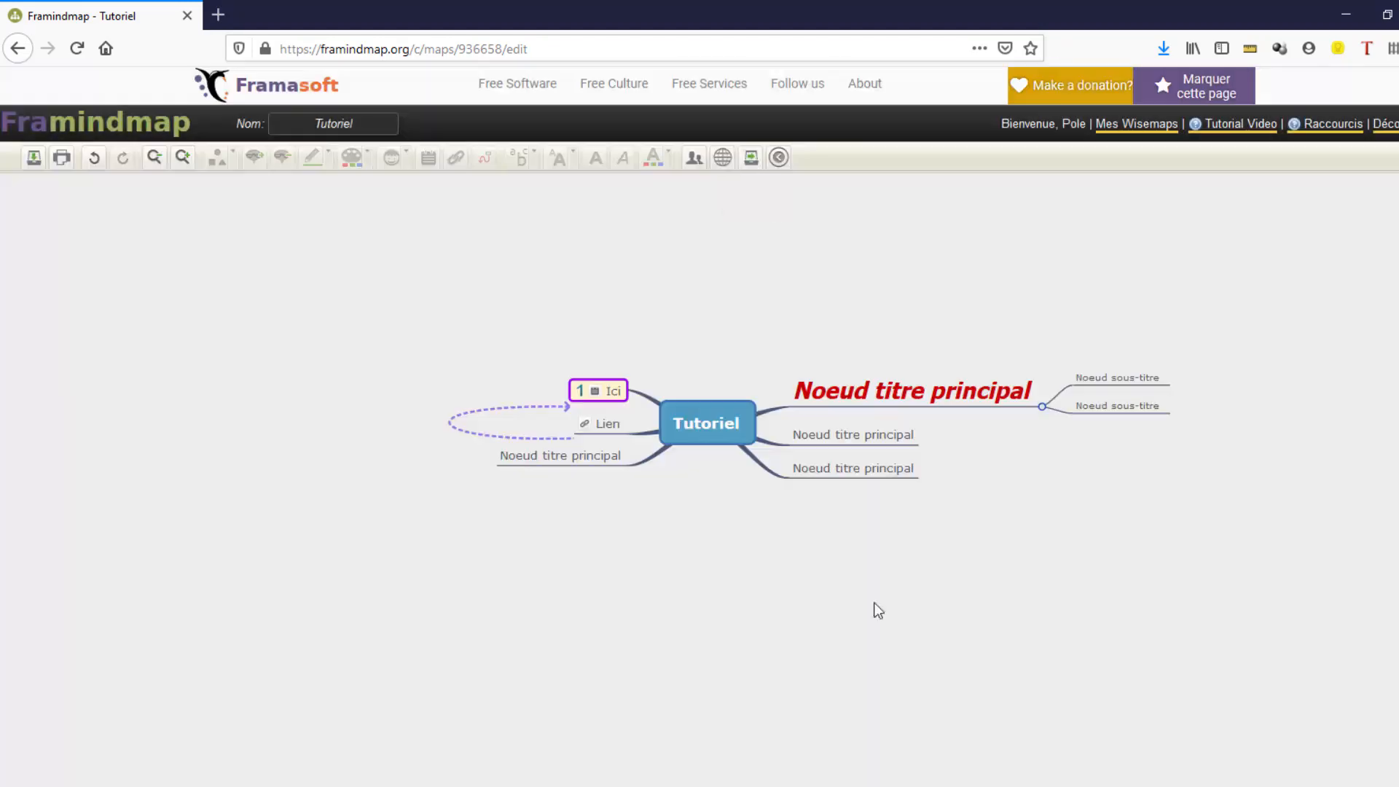
- Export the map as a vector image (.svg)
{"action": "left_click", "coordinate": [751, 157]}
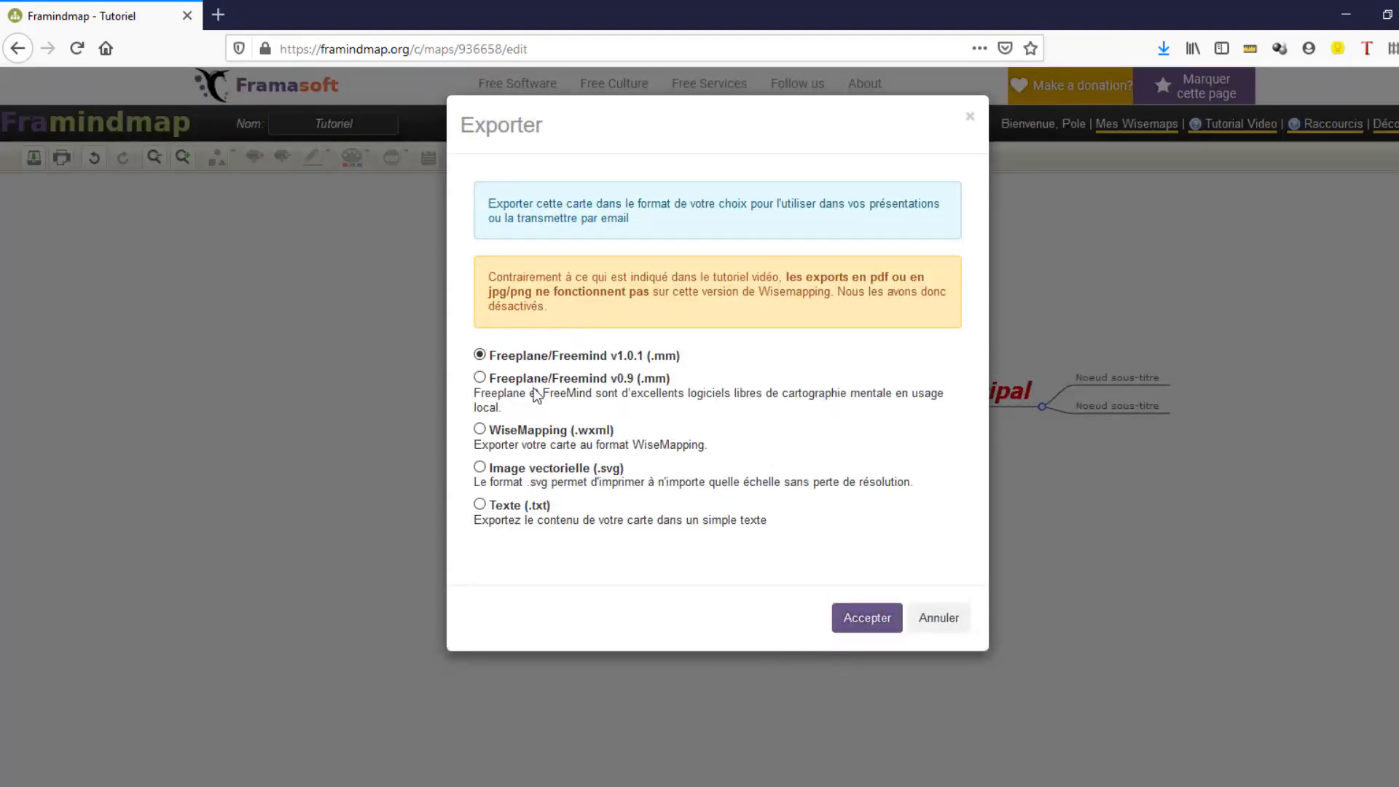
{"action": "left_click", "coordinate": [564, 469]}
{"action": "left_click", "coordinate": [867, 617]}
{"action": "left_click", "coordinate": [795, 501]}
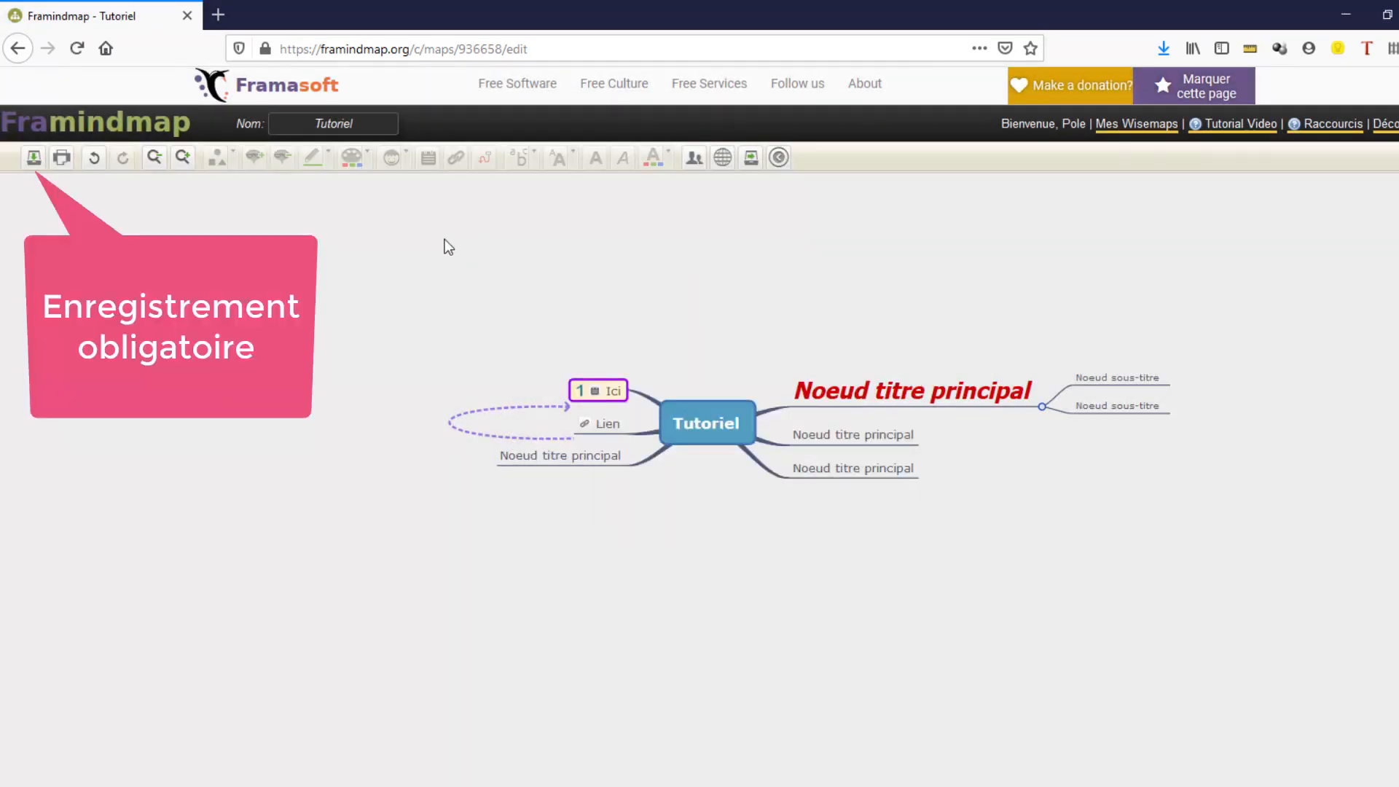
- Save the map and go back to the list of maps
{"action": "left_click", "coordinate": [34, 159]}
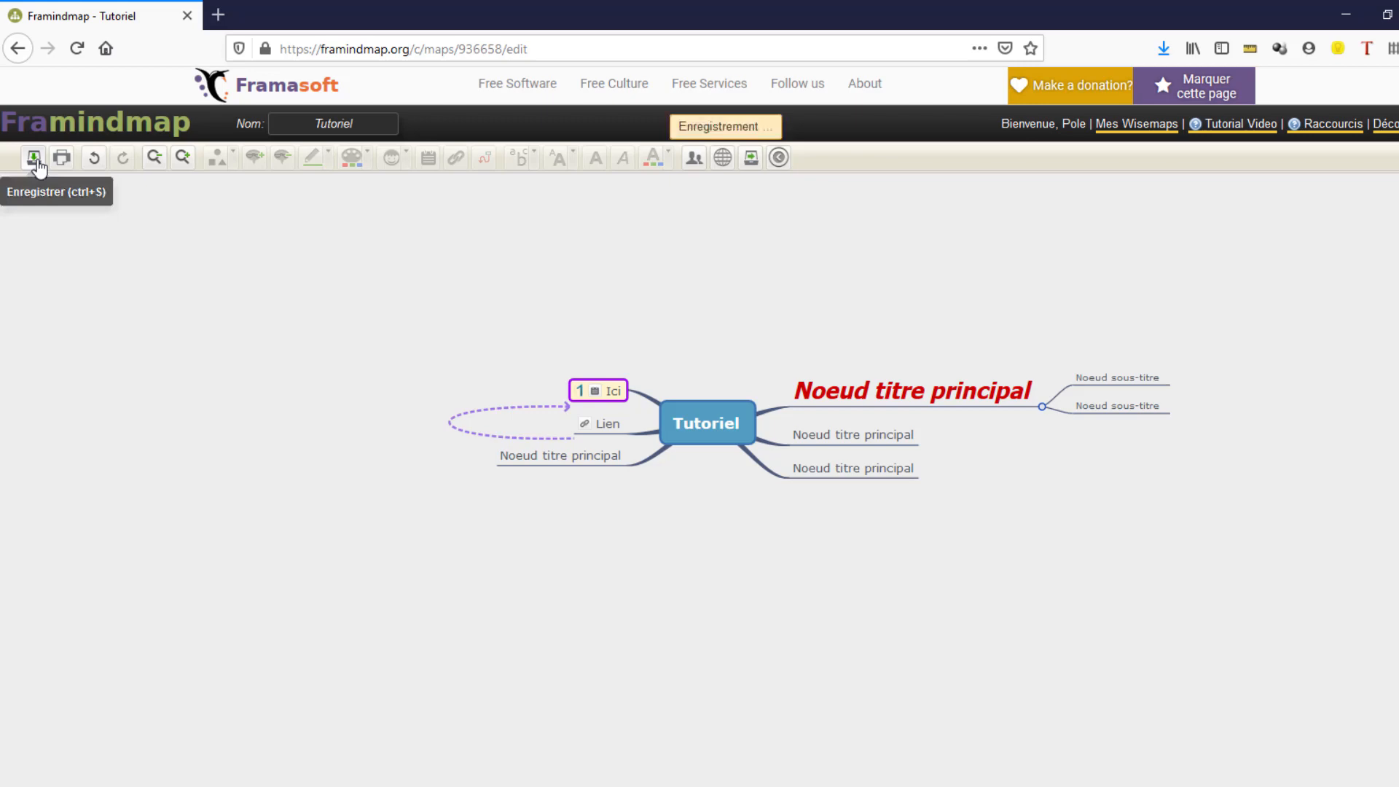
{"action": "left_click", "coordinate": [1158, 129]}
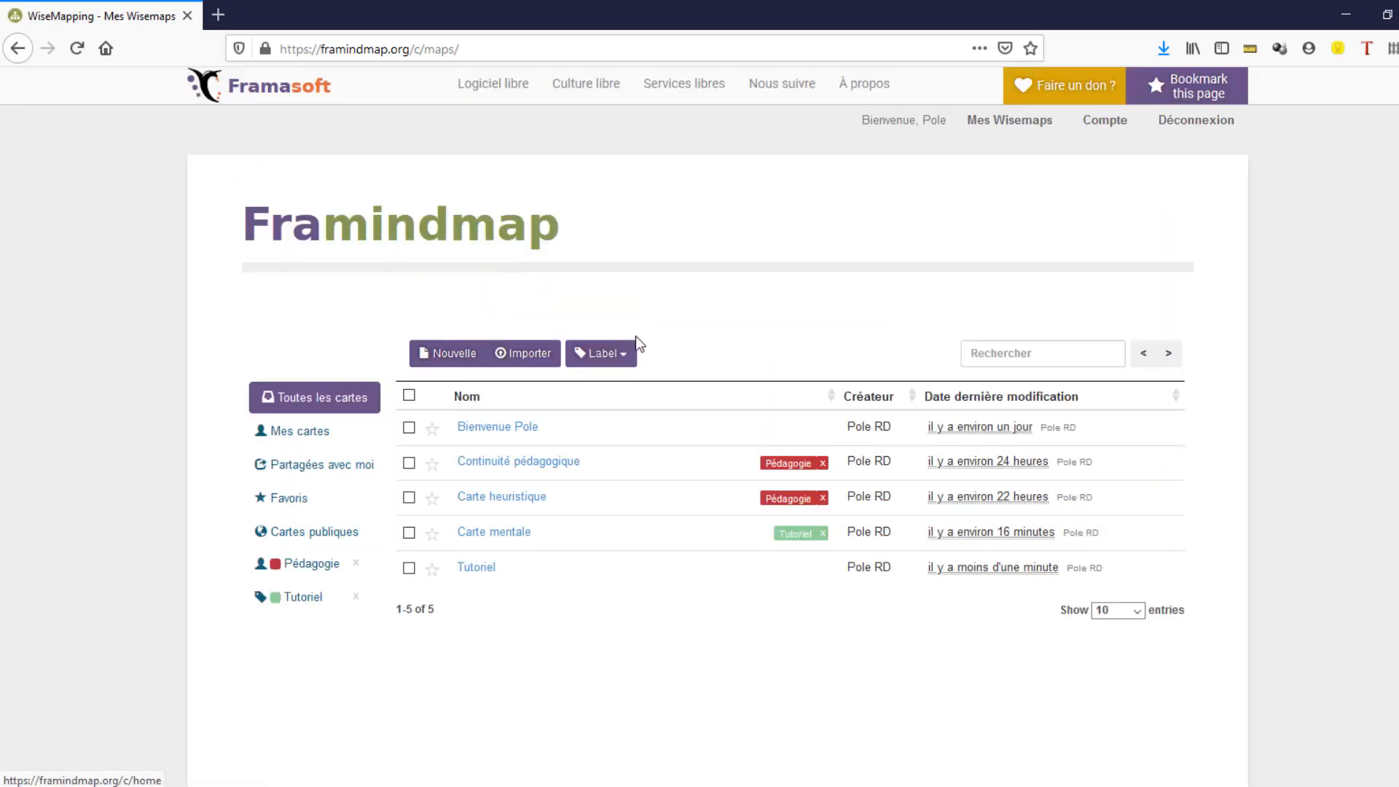
- Create a new label named Lable X with a teal colour
{"action": "left_click", "coordinate": [625, 362]}
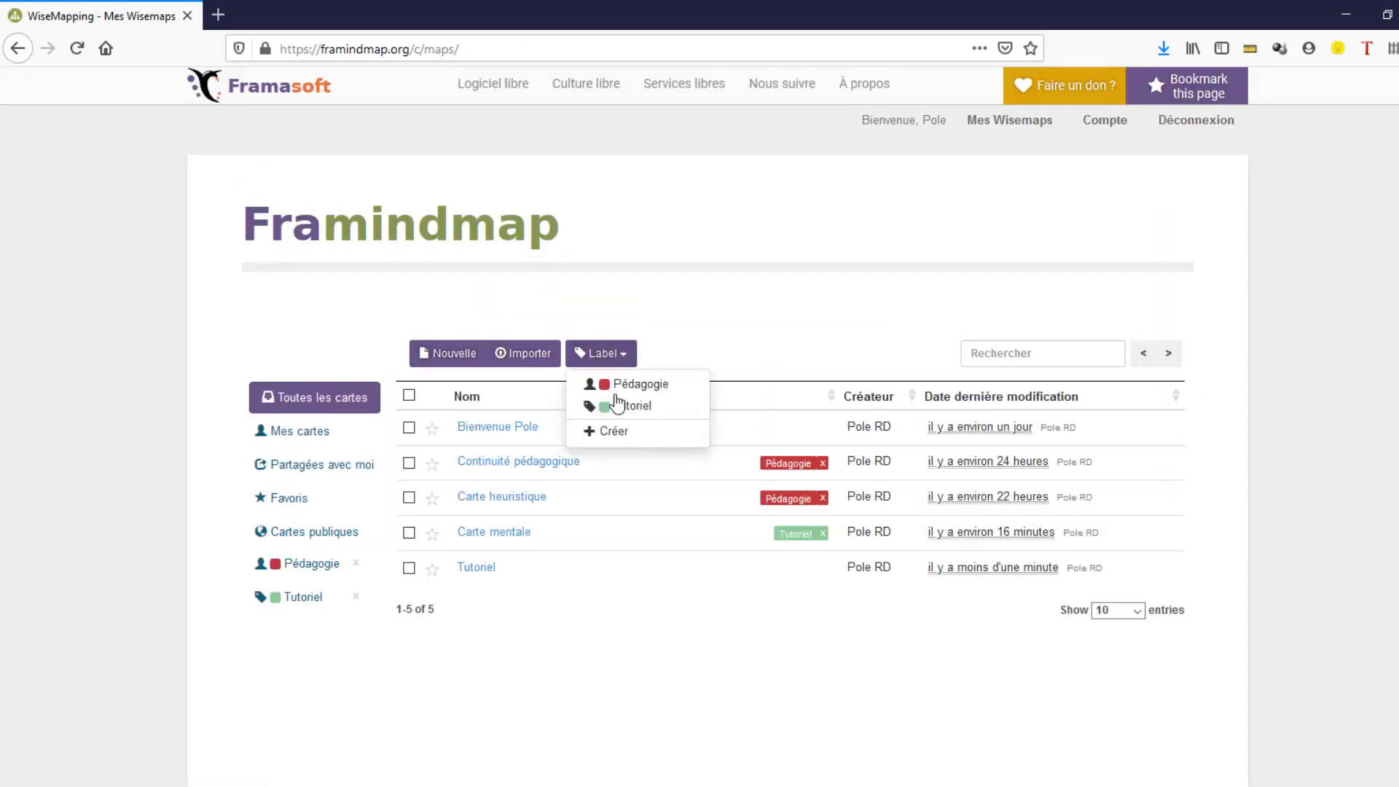
{"action": "left_click", "coordinate": [614, 433]}
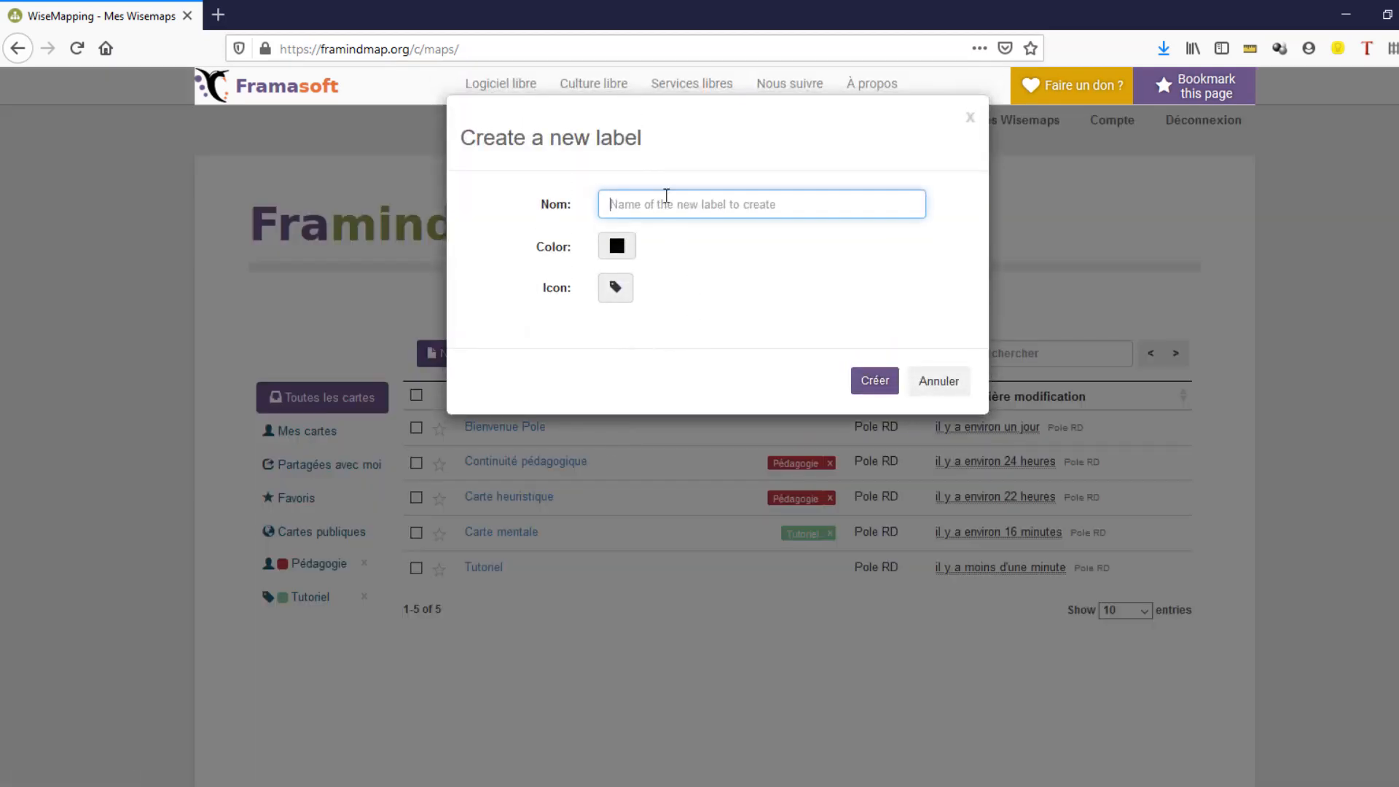
{"action": "type", "text": "Lable X"}
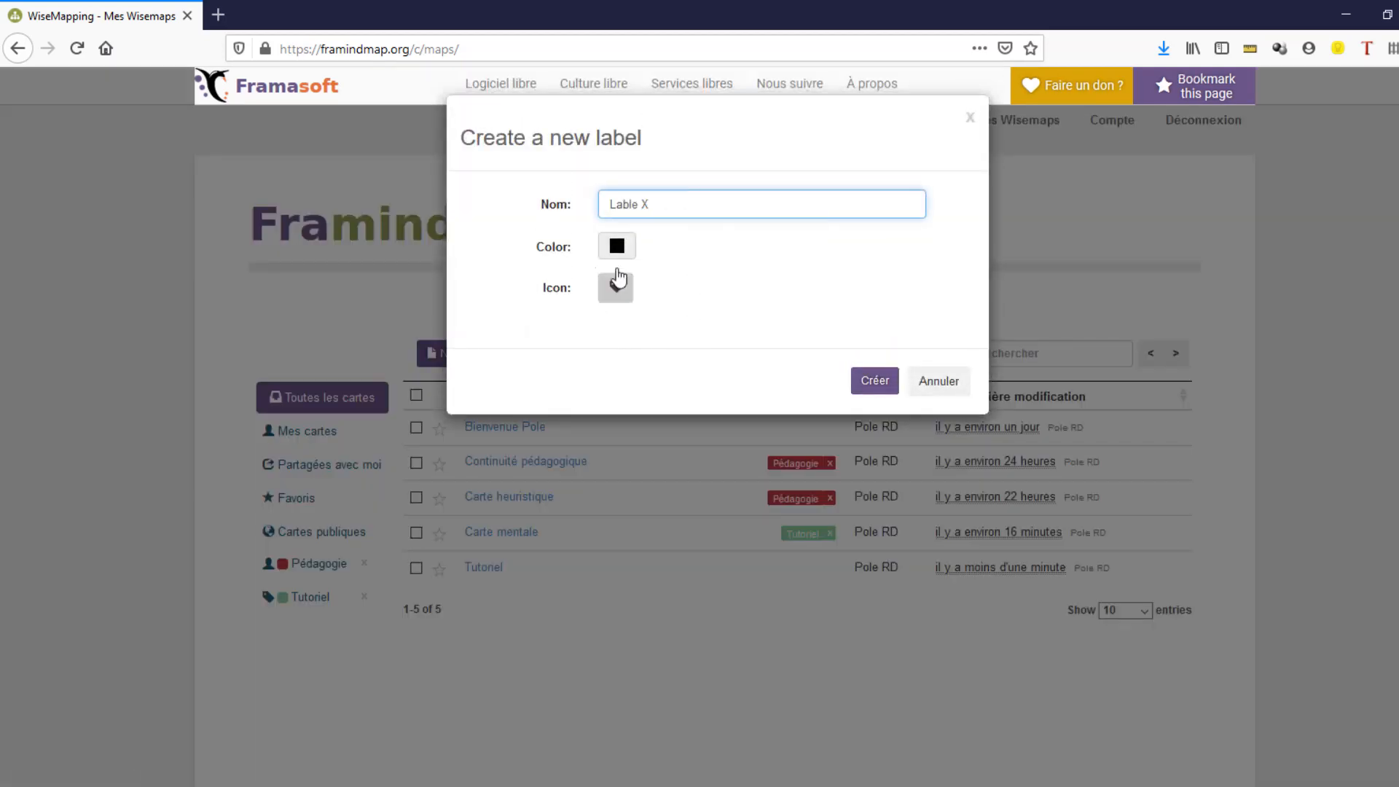
{"action": "left_click", "coordinate": [618, 248]}
{"action": "left_click", "coordinate": [702, 306]}
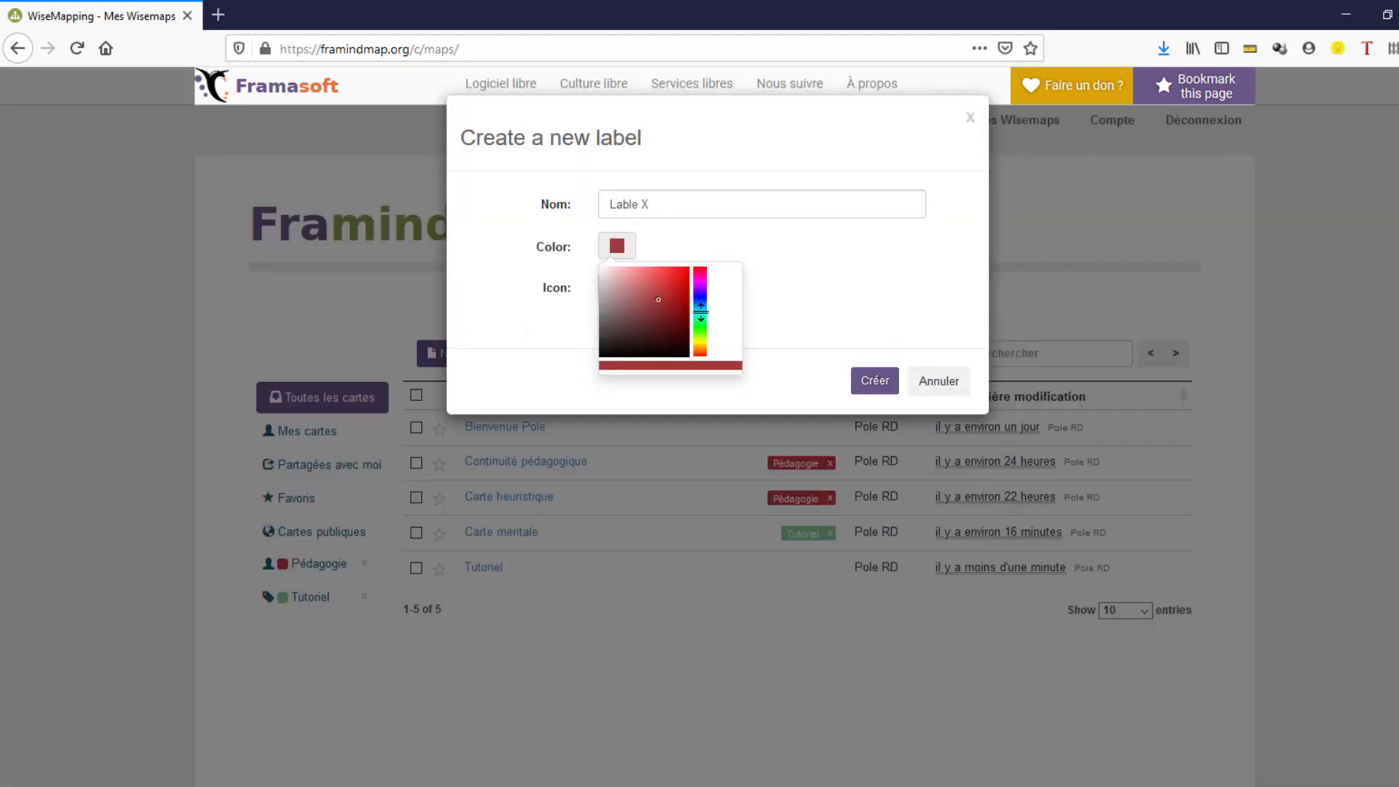
{"action": "left_click", "coordinate": [870, 380]}
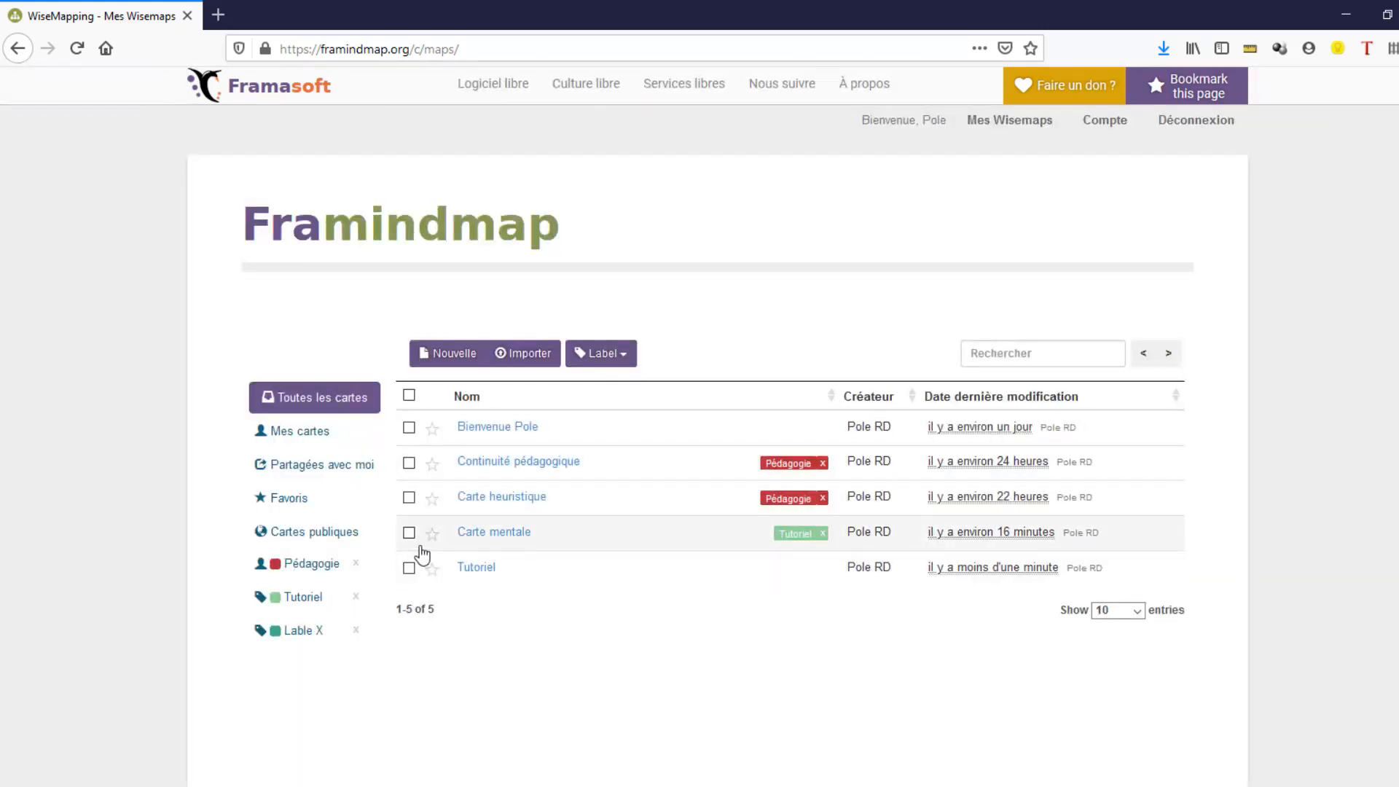
- Apply the Lable X label to the Tutoriel map
{"action": "left_click", "coordinate": [410, 568]}
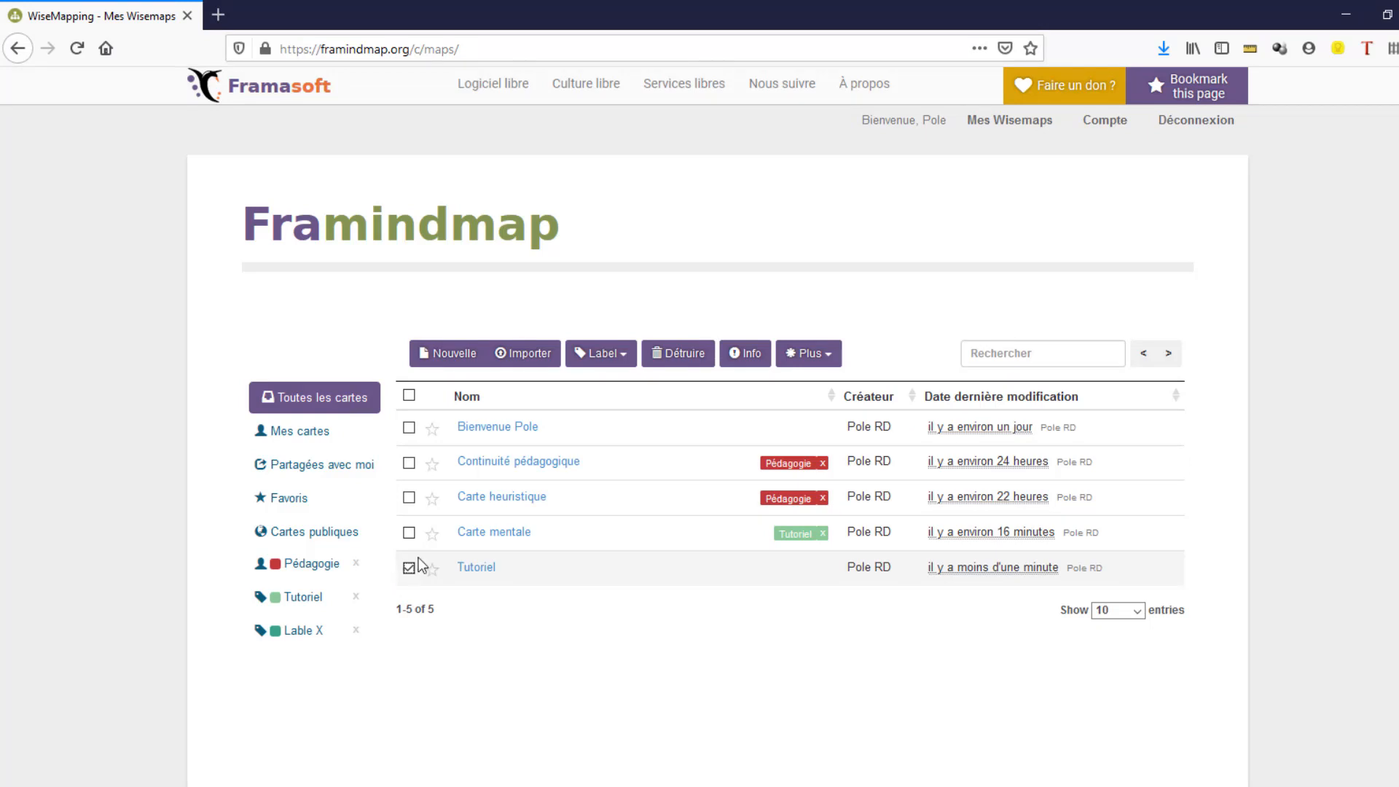
{"action": "left_click", "coordinate": [631, 353]}
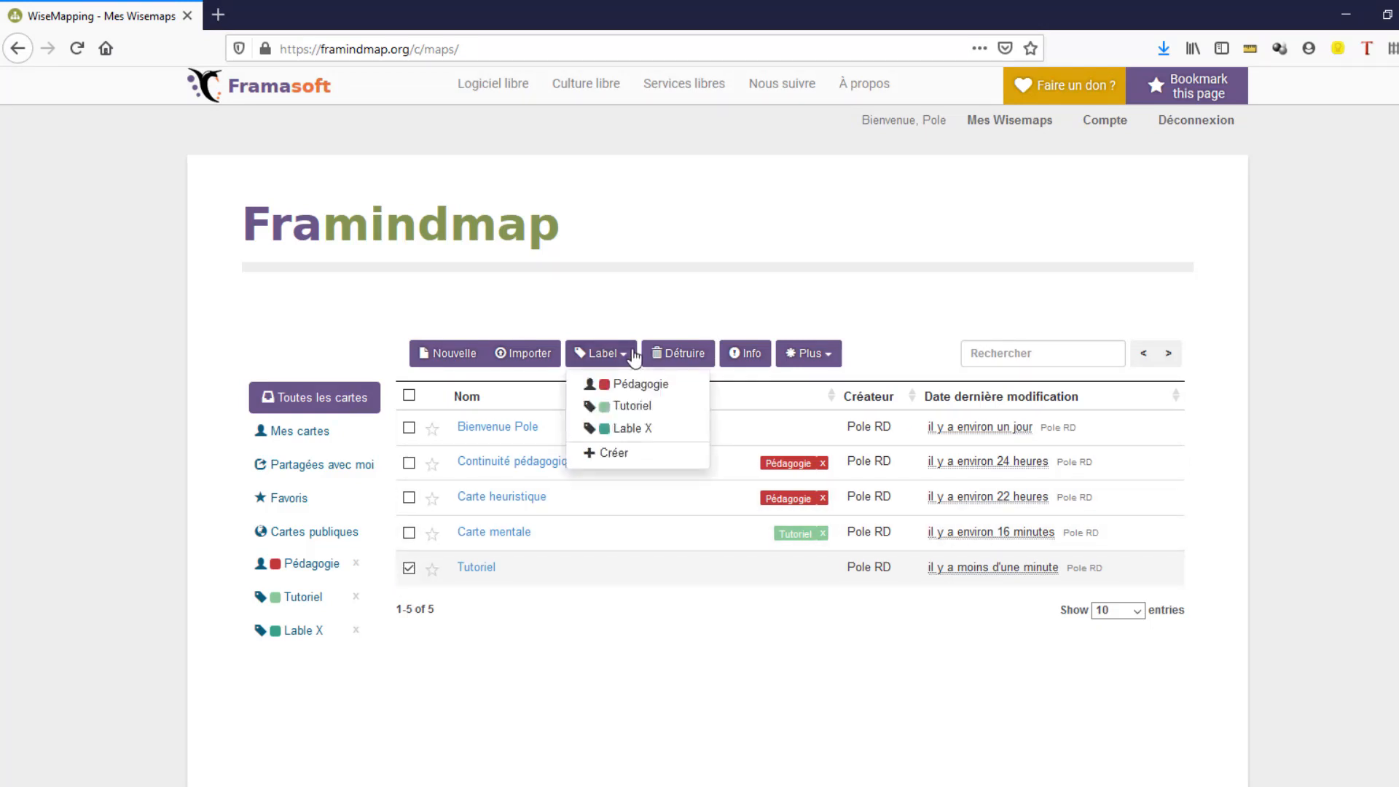
{"action": "left_click", "coordinate": [631, 428]}
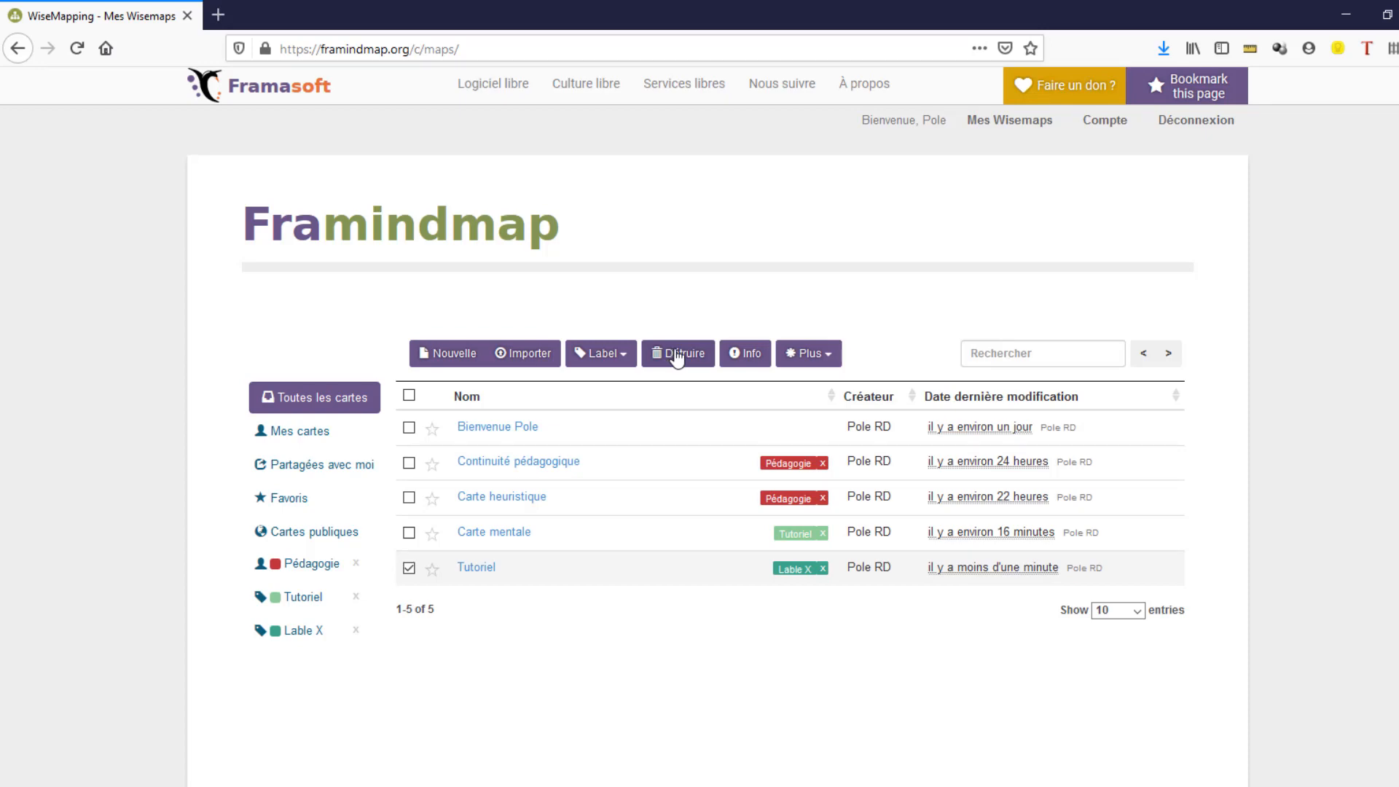
- View the Tutoriel map's info and open the Continuité pédagogique map for editing
{"action": "left_click", "coordinate": [745, 355]}
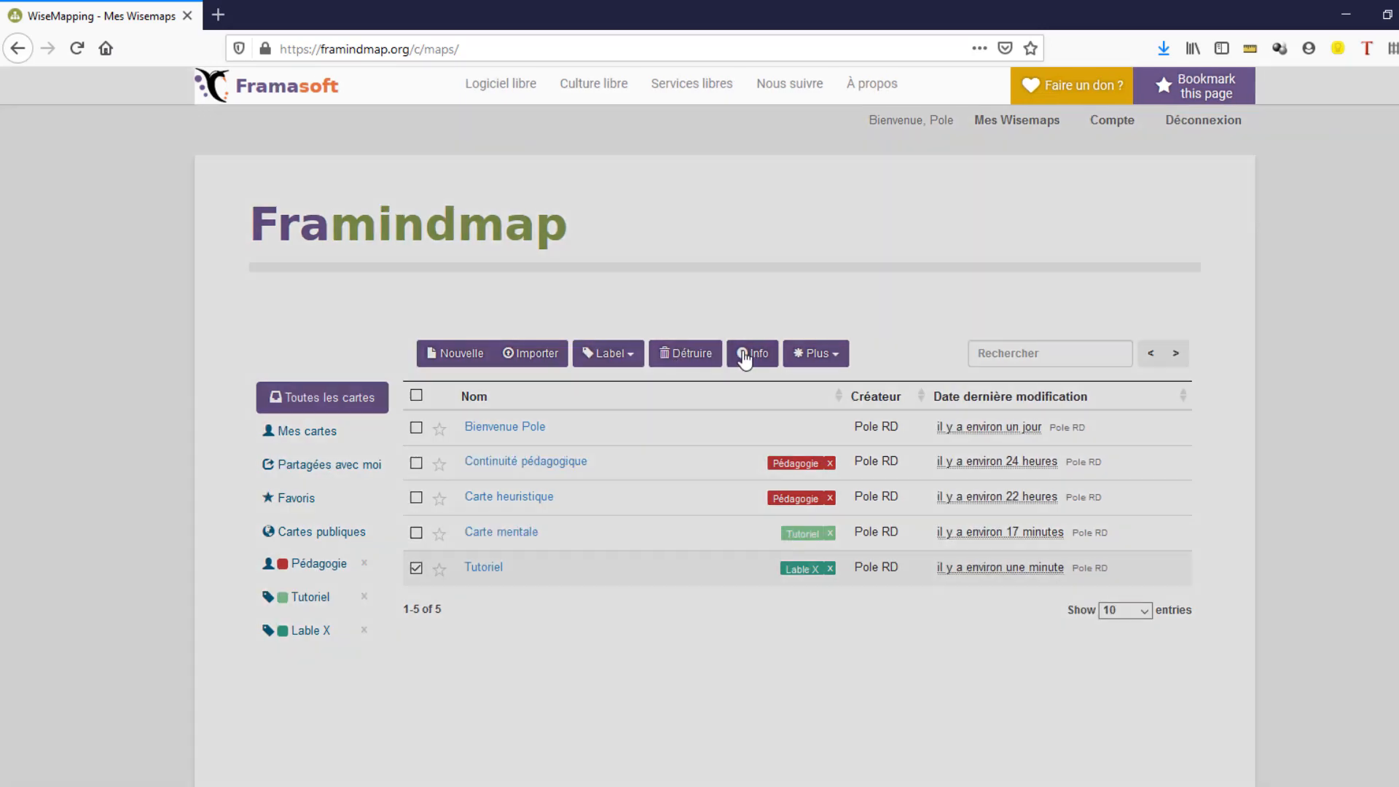
{"action": "left_click", "coordinate": [619, 210]}
{"action": "left_click", "coordinate": [664, 210]}
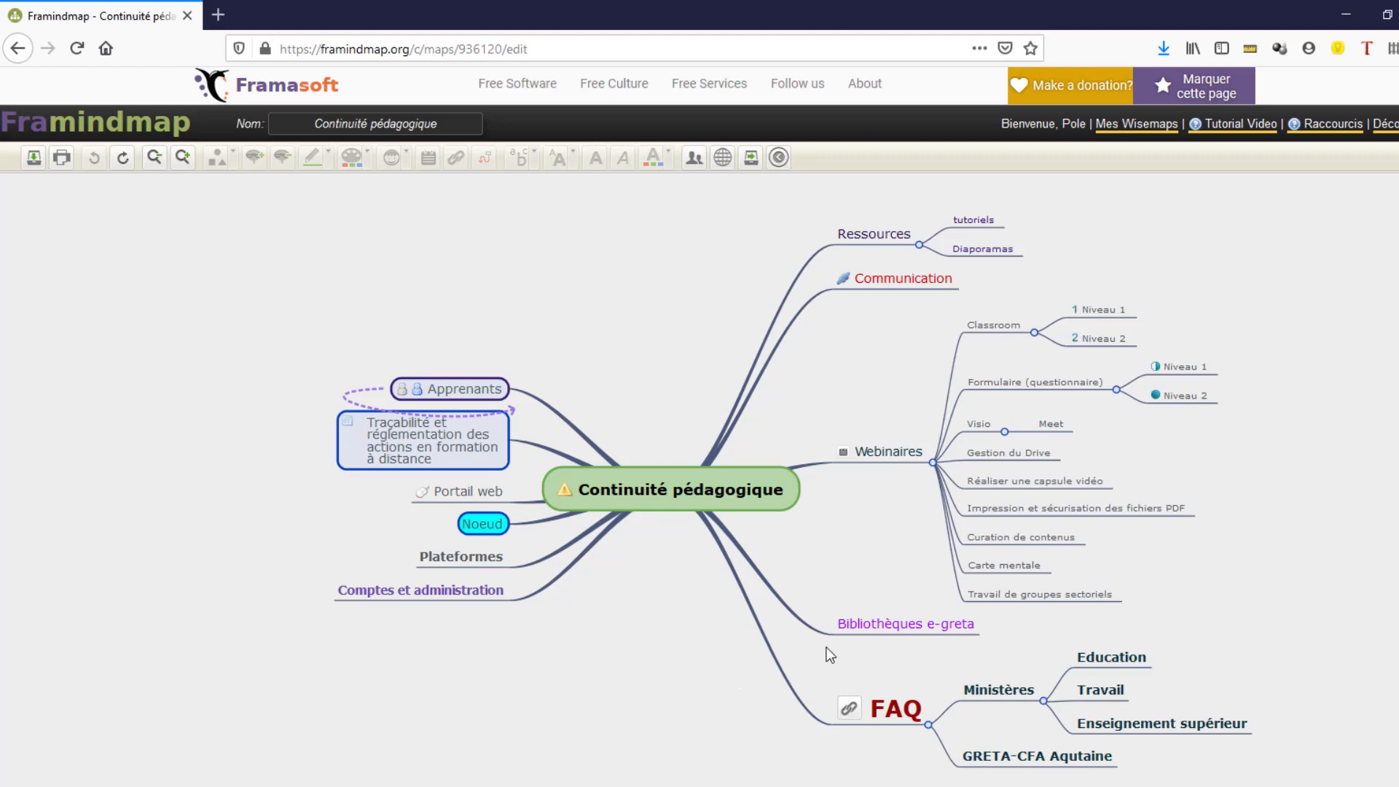
- Move the Niveau 1 subtopic from Classroom to the tutoriels topic
{"action": "left_click", "coordinate": [1091, 306]}
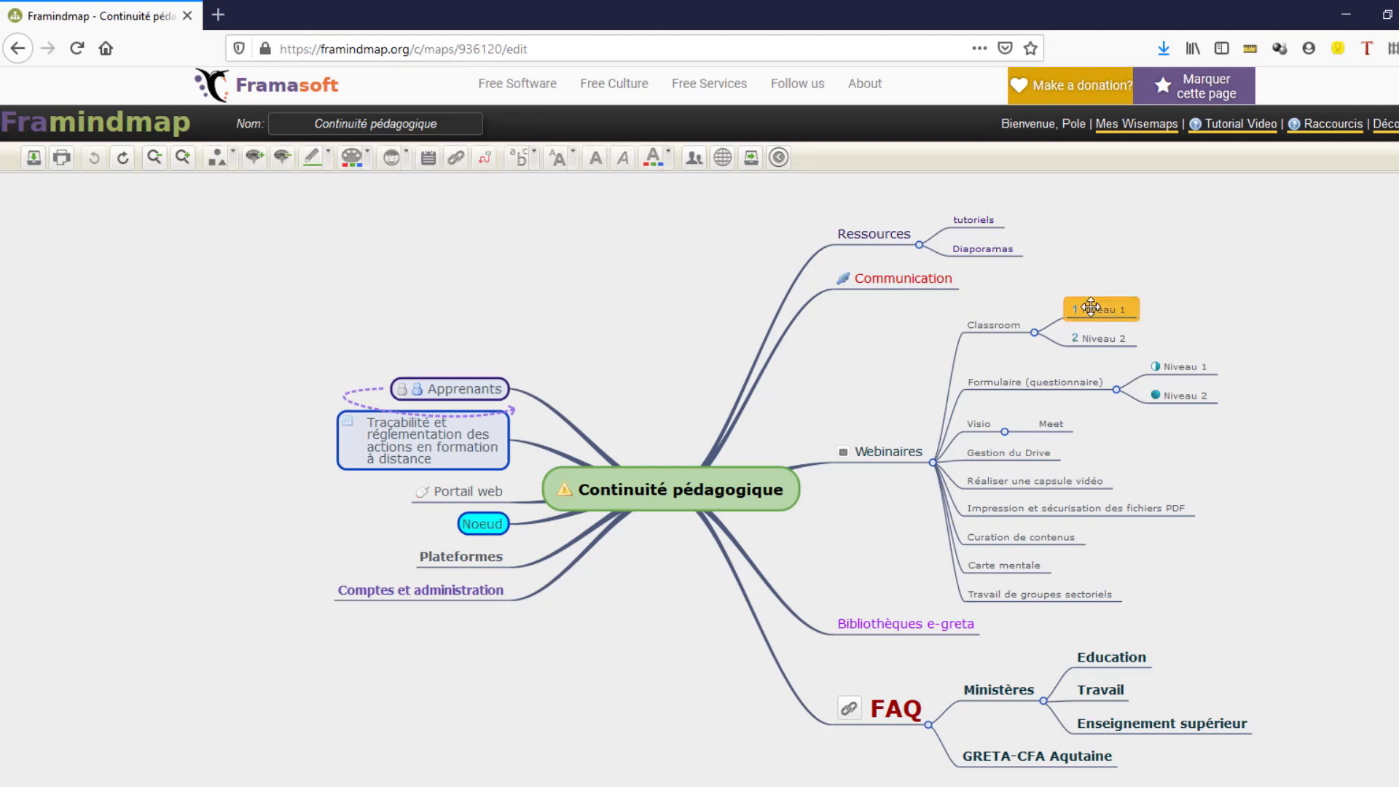
{"action": "left_click_drag", "start_coordinate": [1091, 306], "coordinate": [1128, 212]}
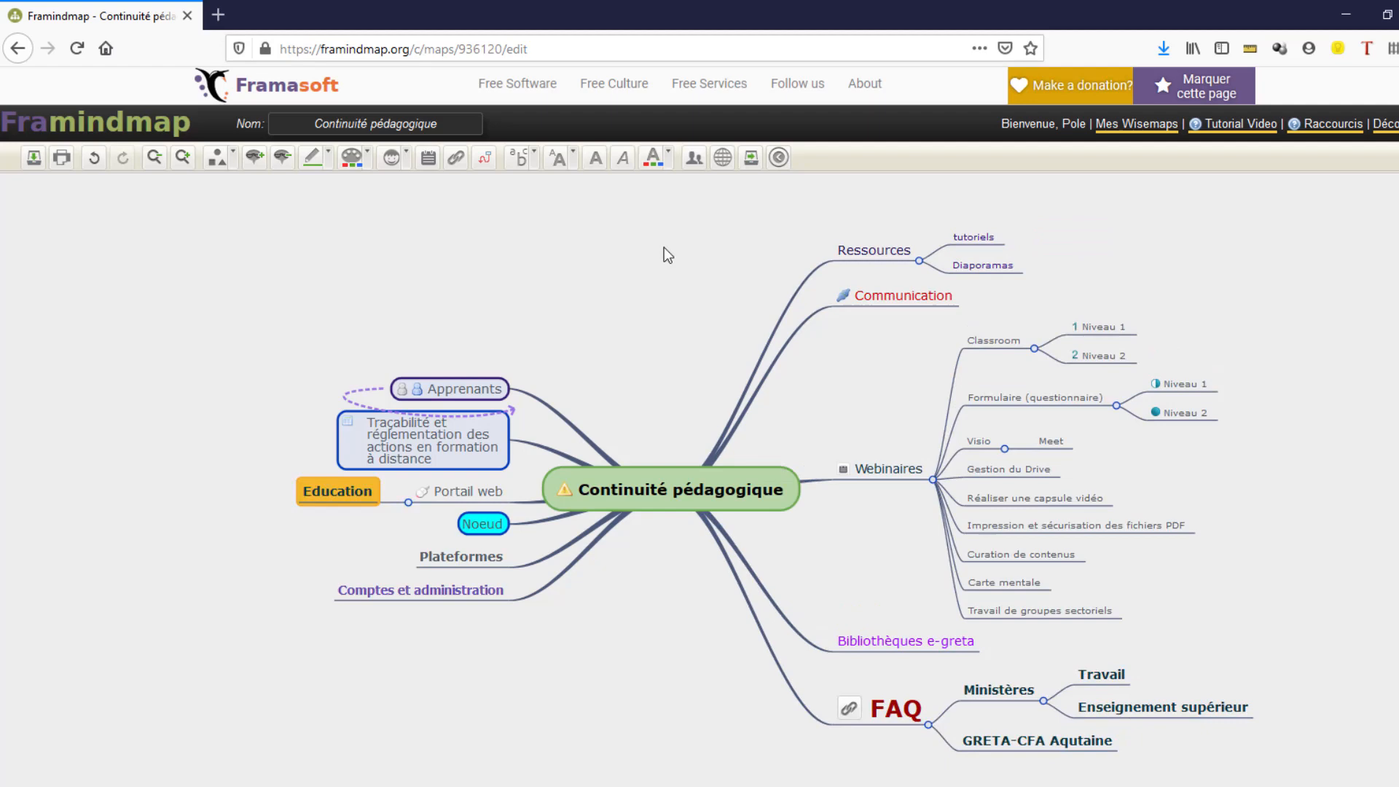
- Move the Education subtopic under Portail web and save the map
{"action": "left_click", "coordinate": [664, 249]}
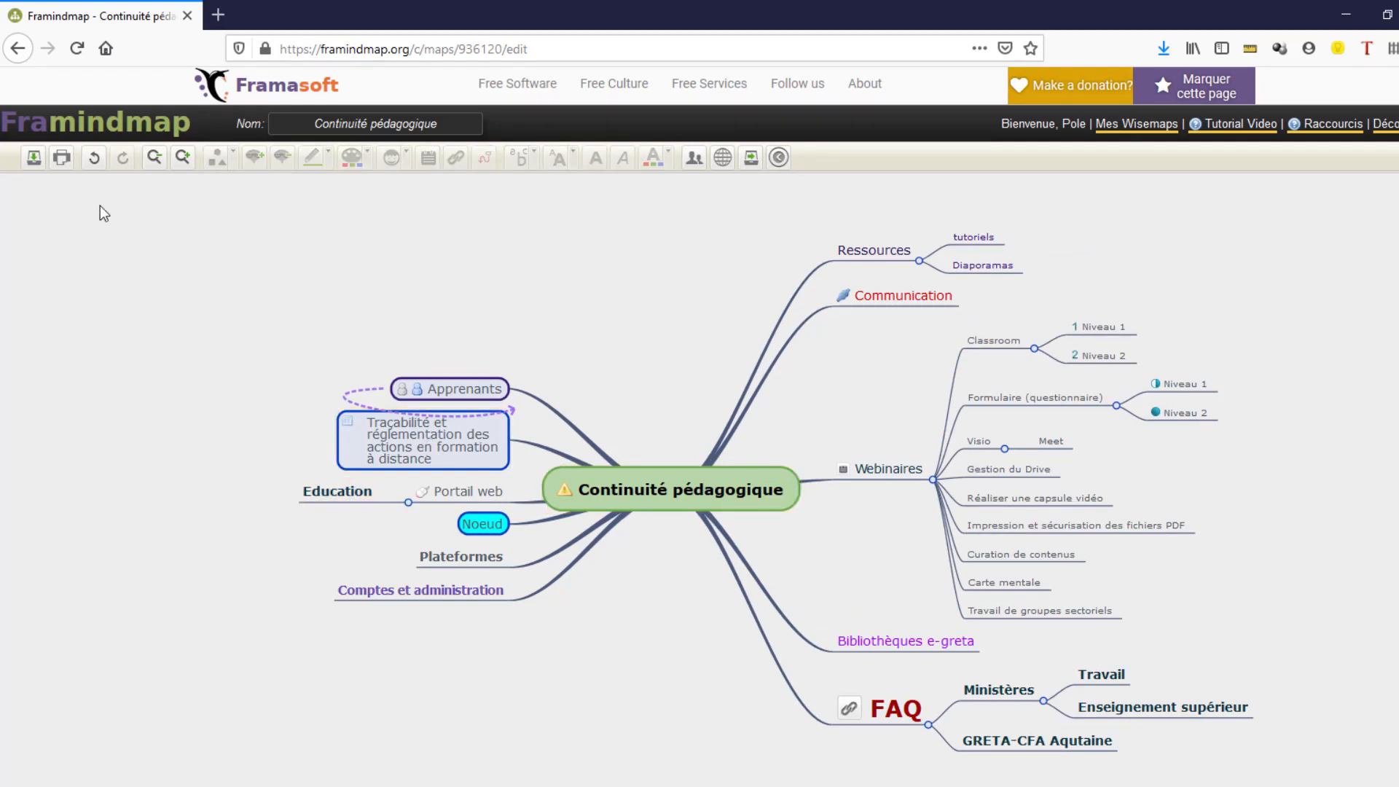
{"action": "left_click", "coordinate": [34, 159]}
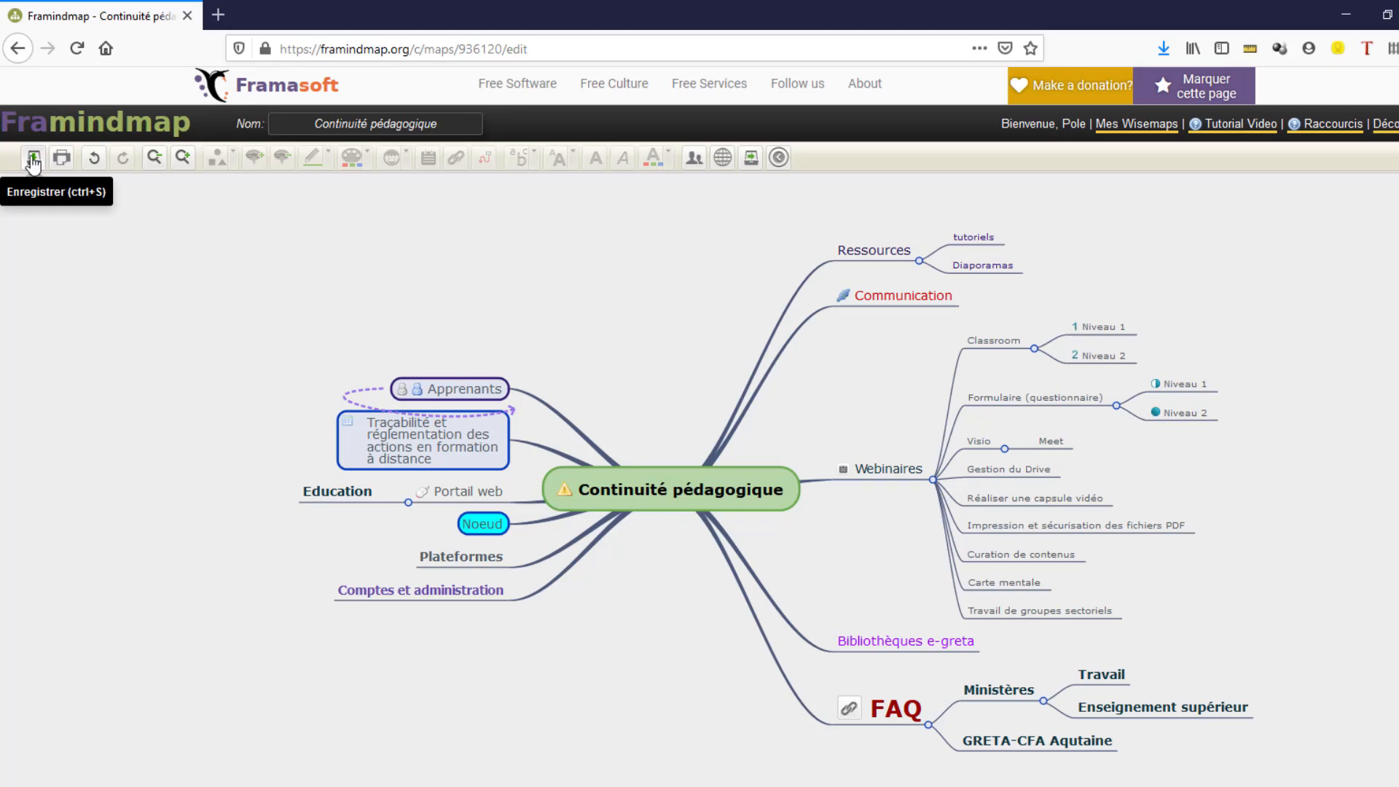